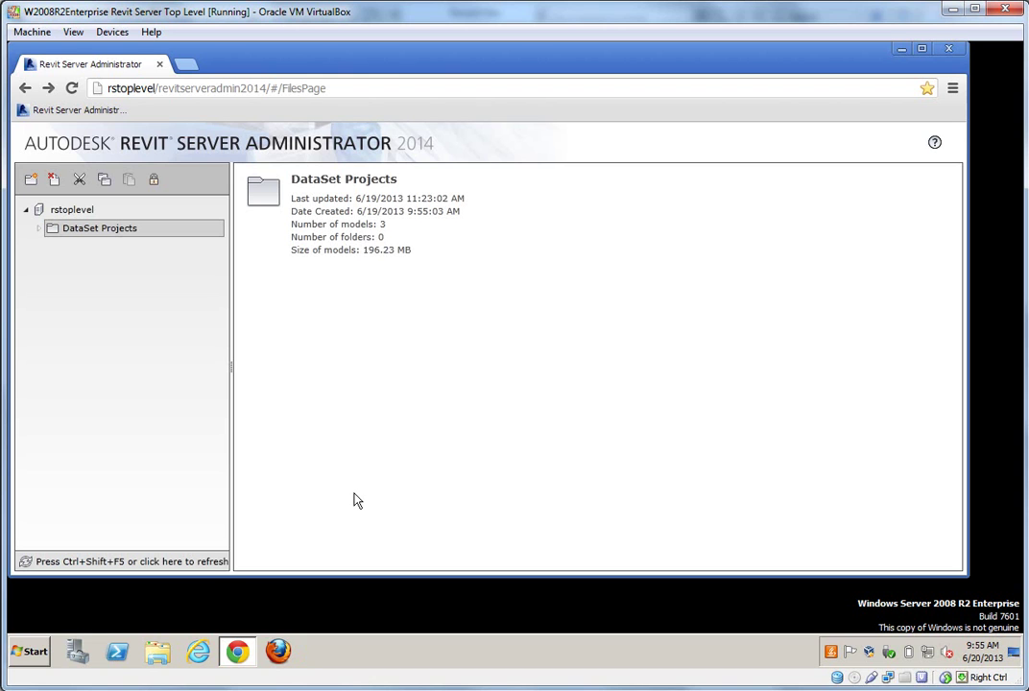
# - Expand DataSet Projects and view Autodesk_Hospital_Architectural.rvt's submission history
pyautogui.click(40, 231)
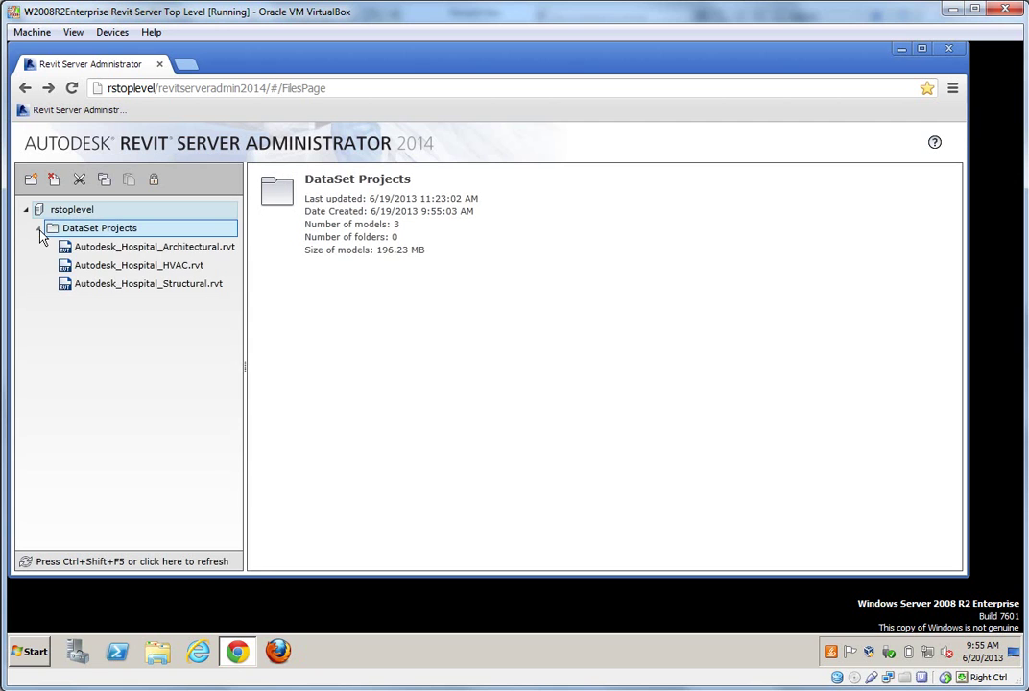
pyautogui.click(94, 249)
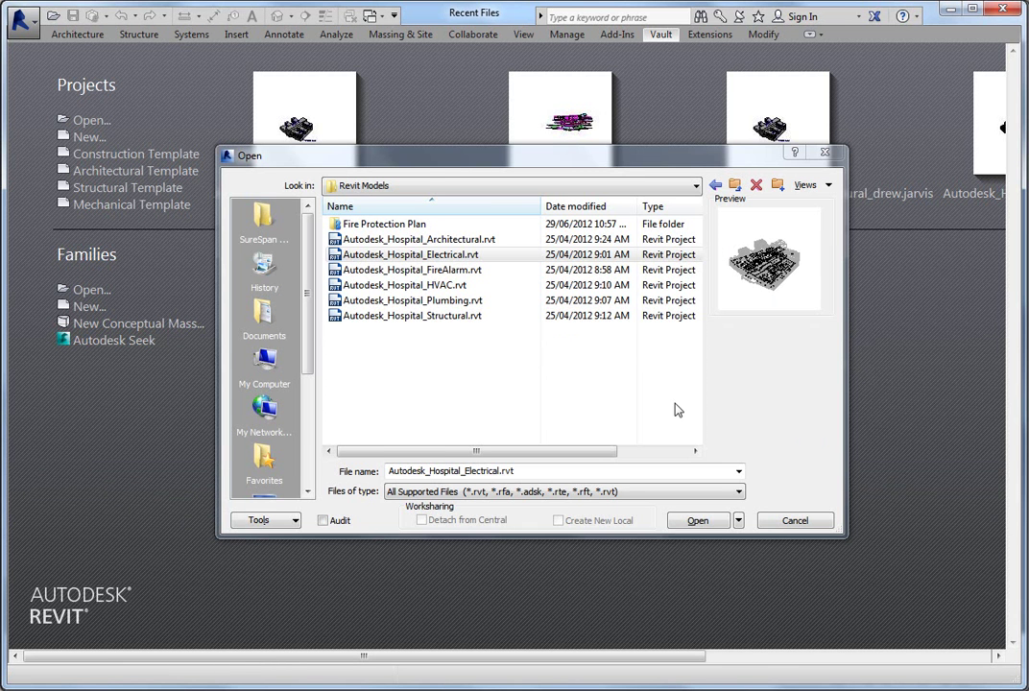
# - Open Autodesk_Hospital_Electrical.rvt and enable worksharing with the default Shared Levels and Grids and Workset1 worksets
pyautogui.click(697, 520)
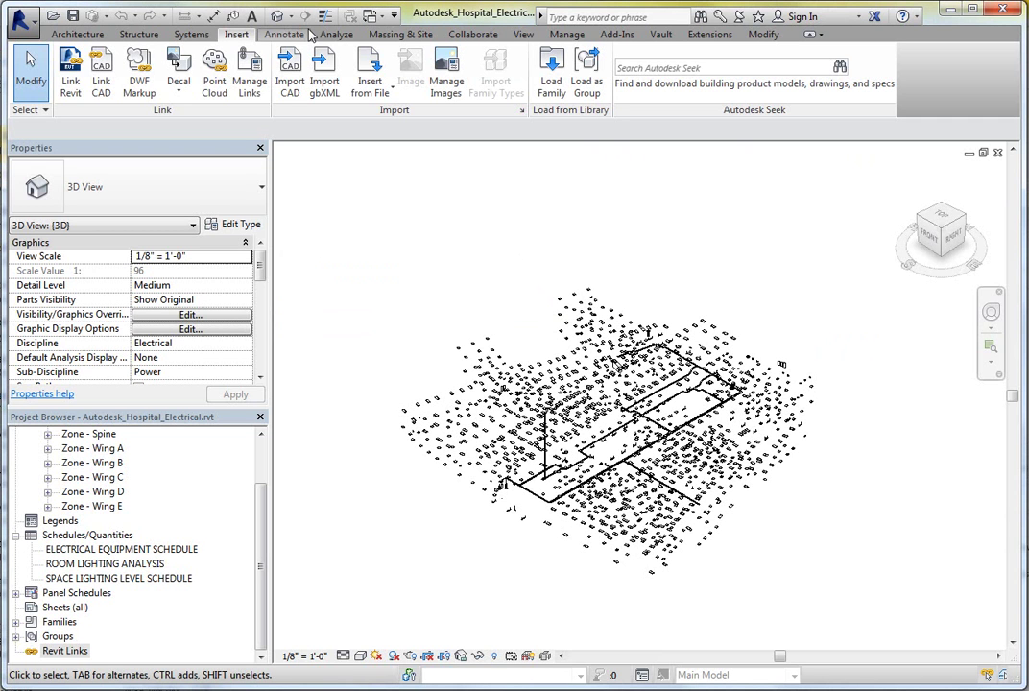
pyautogui.click(472, 33)
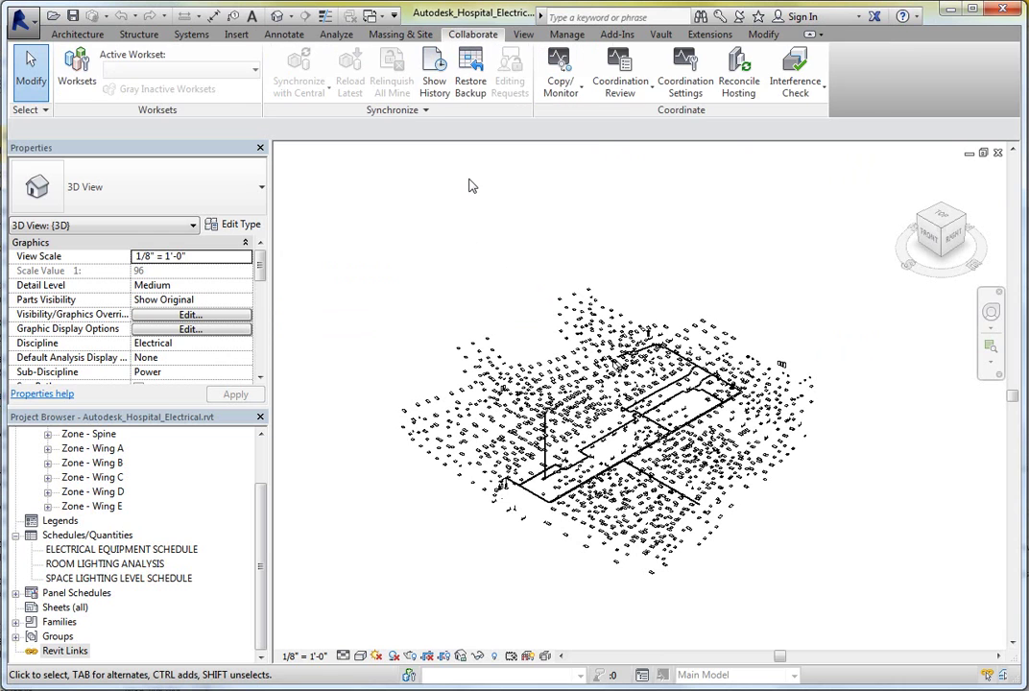
pyautogui.click(82, 78)
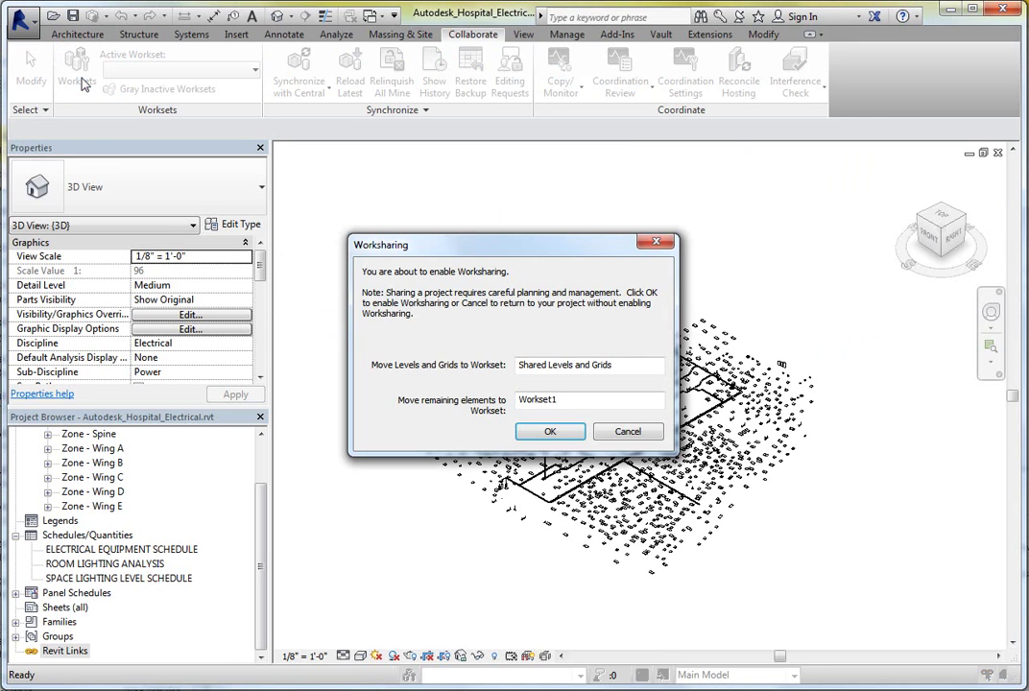
pyautogui.click(536, 434)
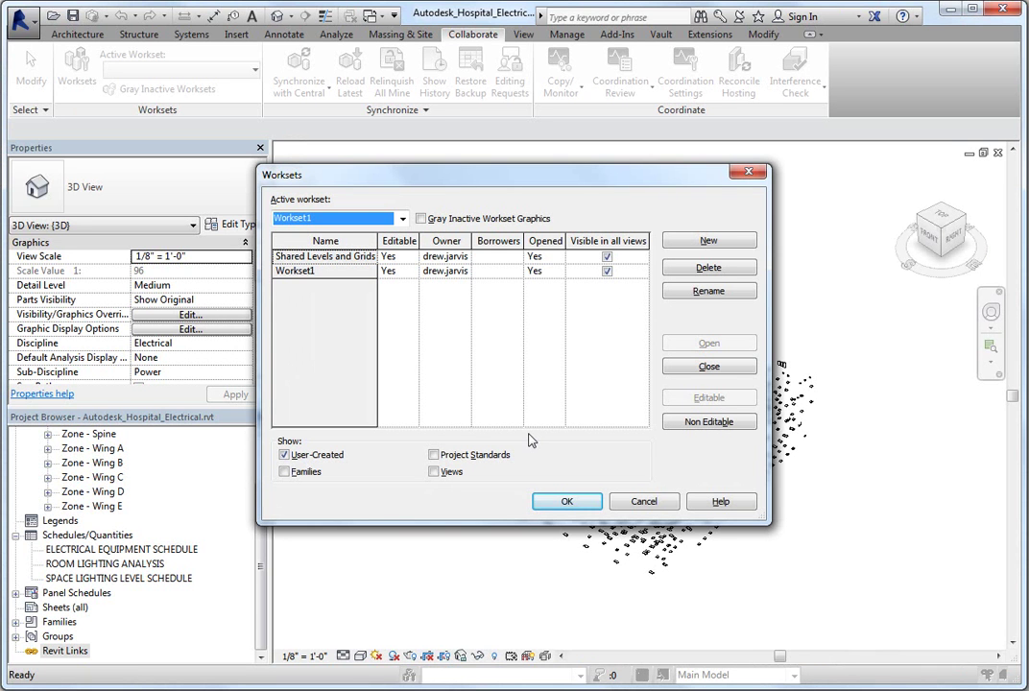
pyautogui.click(529, 440)
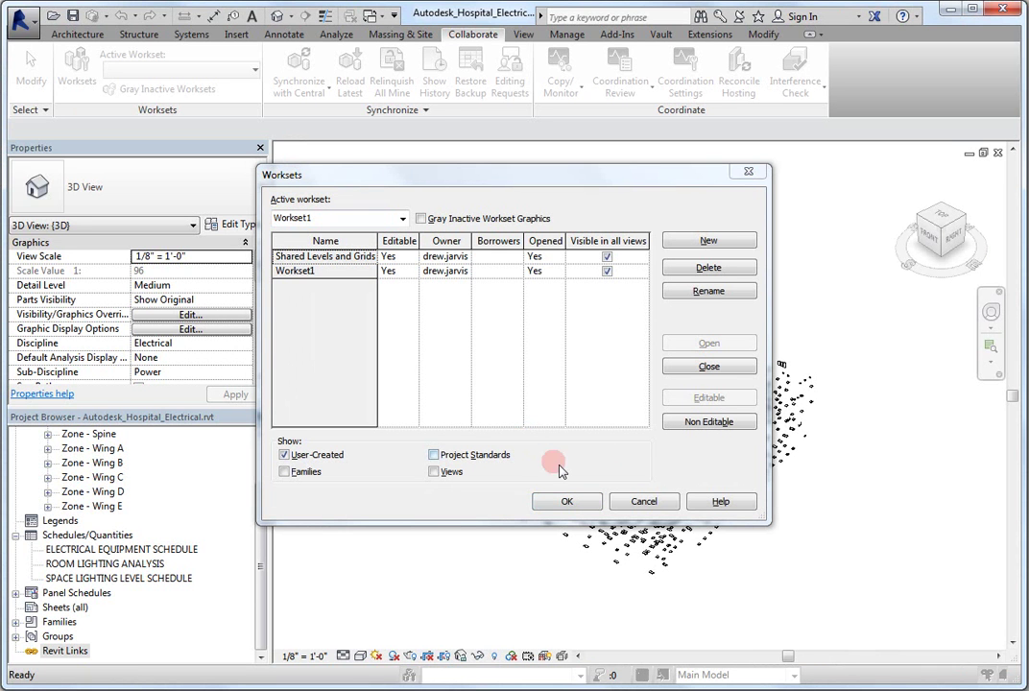
# - Accept the worksets and begin a Save As Project to a Revit Server location
pyautogui.click(555, 506)
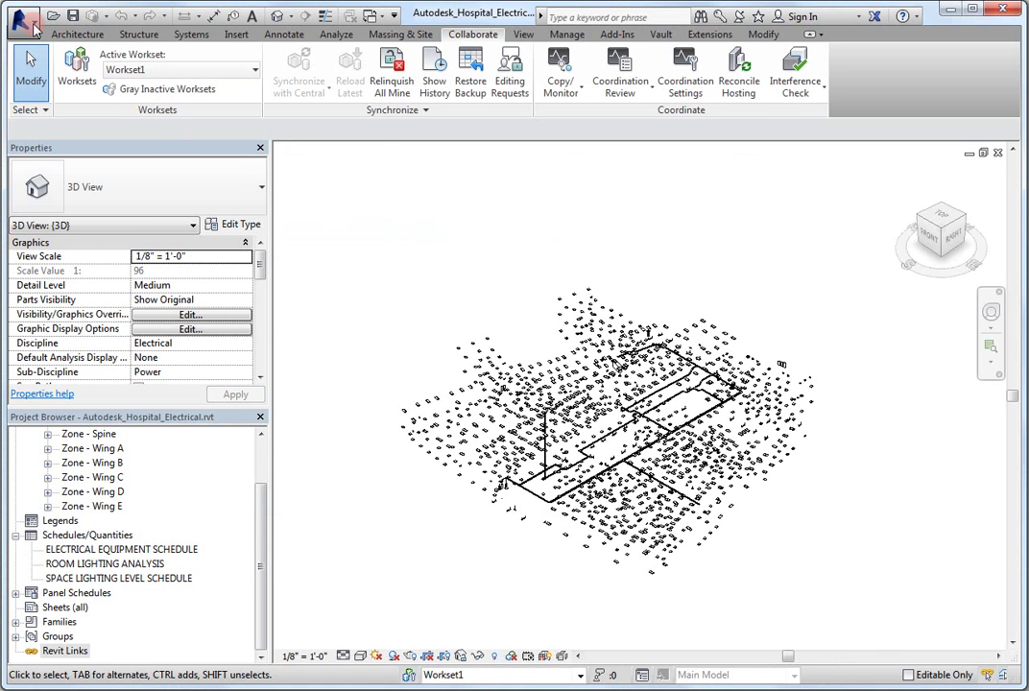
pyautogui.click(27, 21)
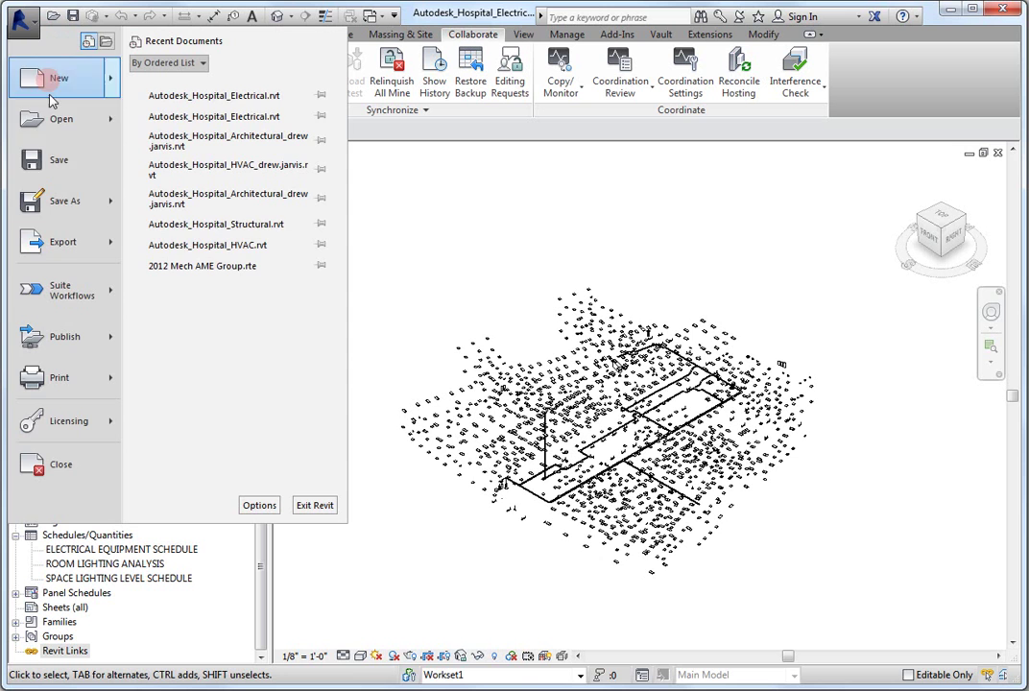
pyautogui.moveTo(77, 209)
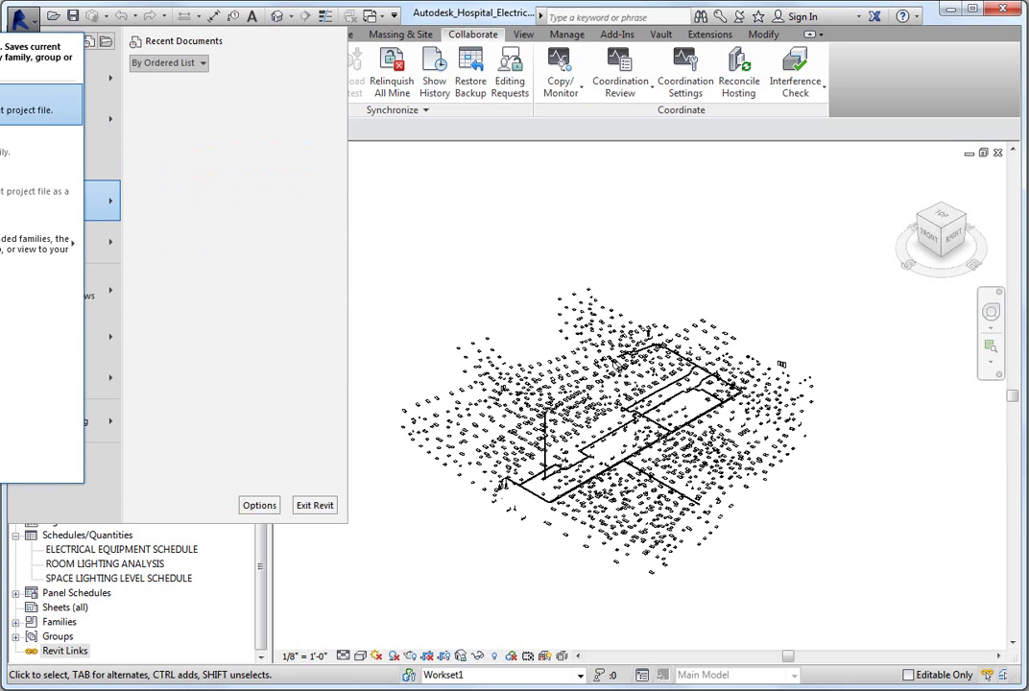
pyautogui.click(48, 107)
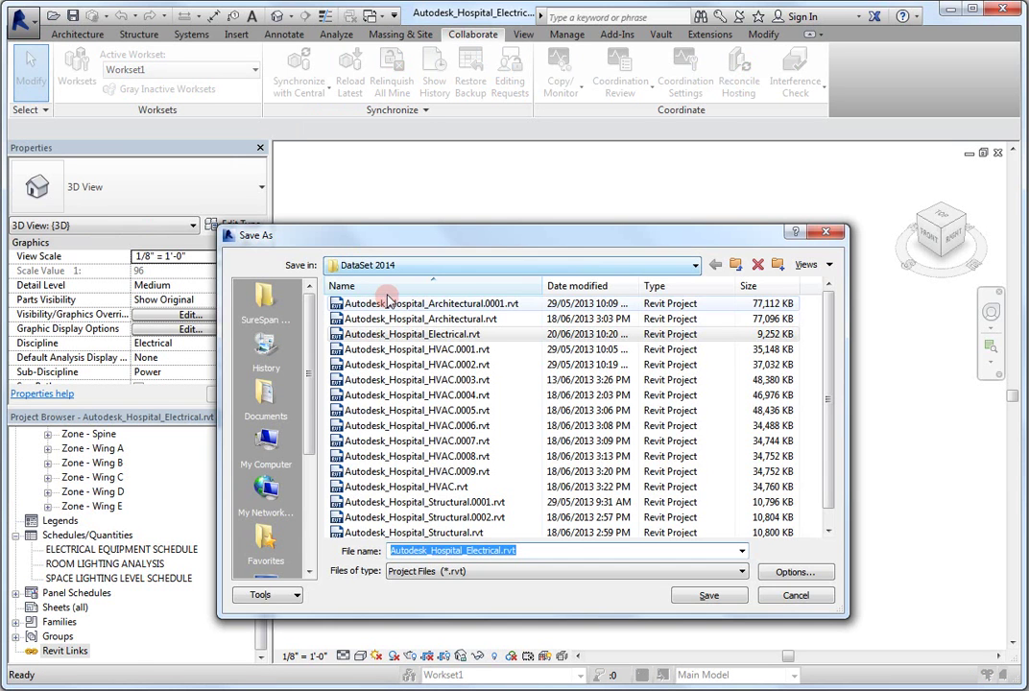
pyautogui.scroll(-3, 315, 471)
pyautogui.click(281, 557)
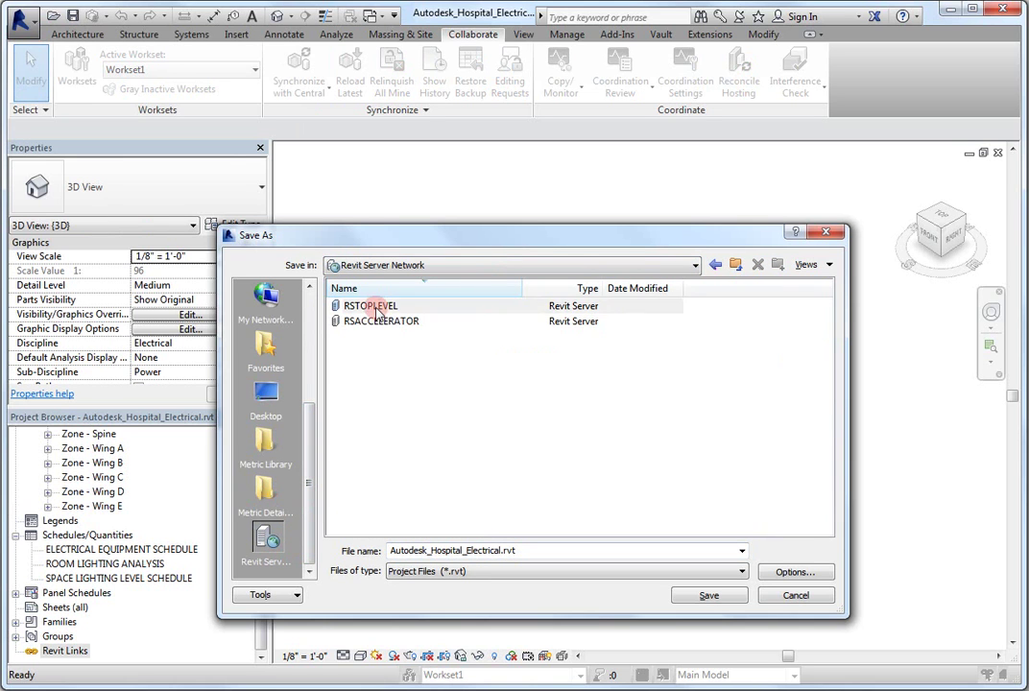
# - Save the model as central into RSTOPLEVEL > DataSet Projects, accepting the central model options
pyautogui.click(374, 306)
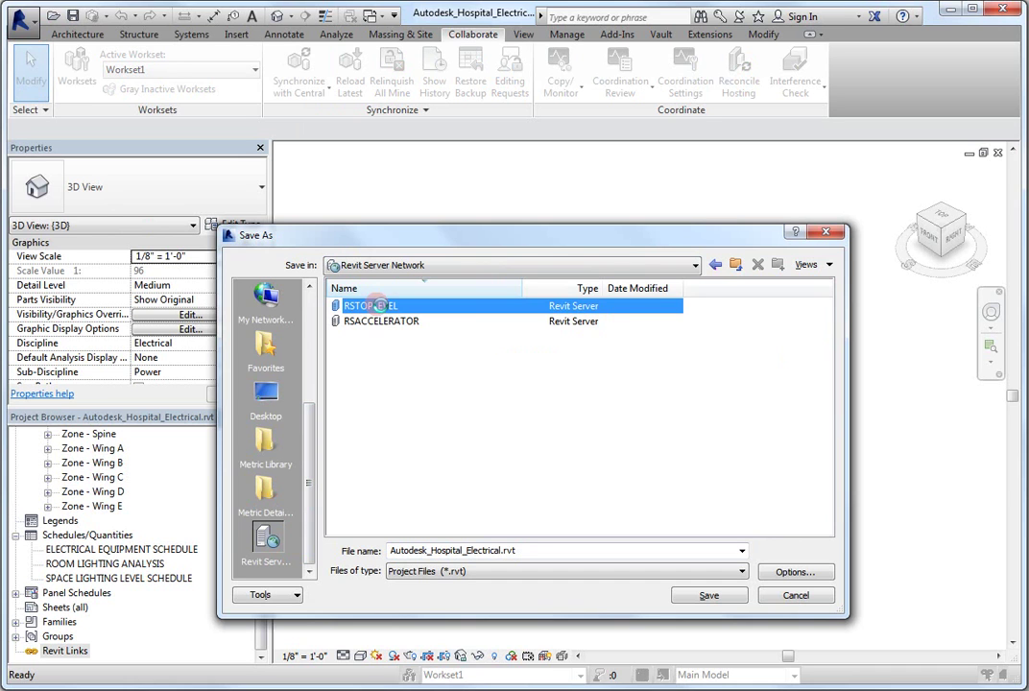
pyautogui.doubleClick(374, 305)
pyautogui.click(388, 305)
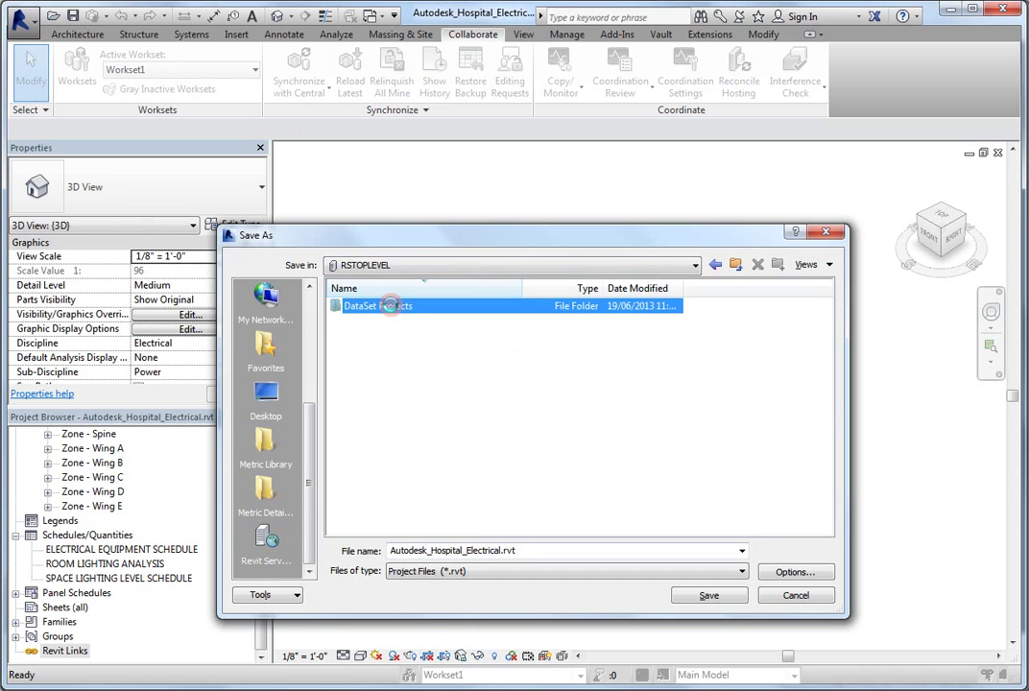
pyautogui.doubleClick(390, 306)
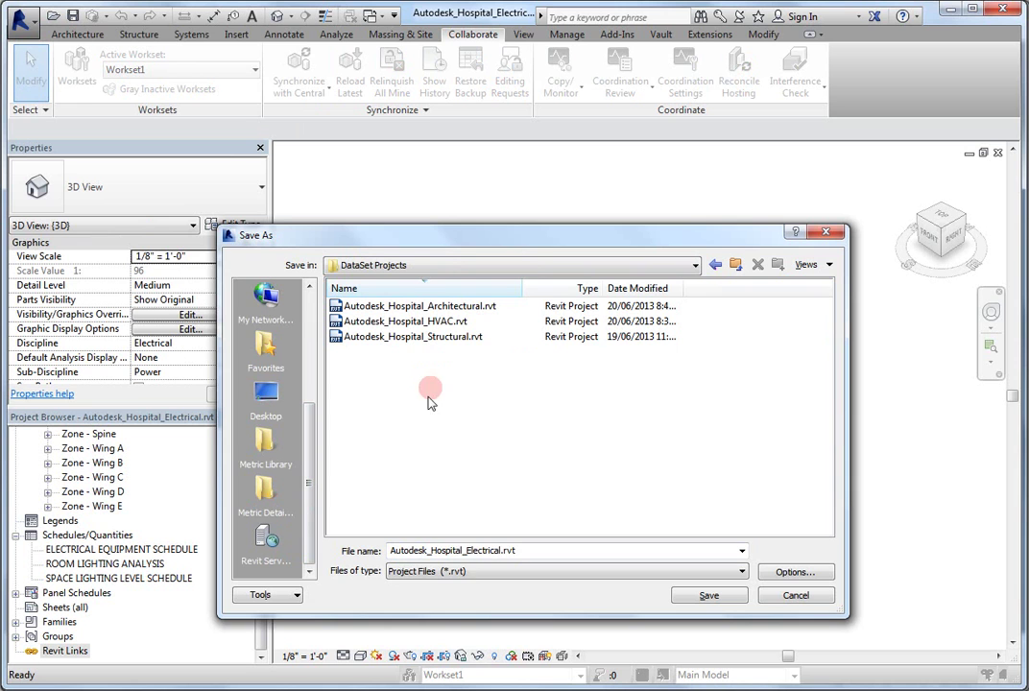
pyautogui.doubleClick(533, 550)
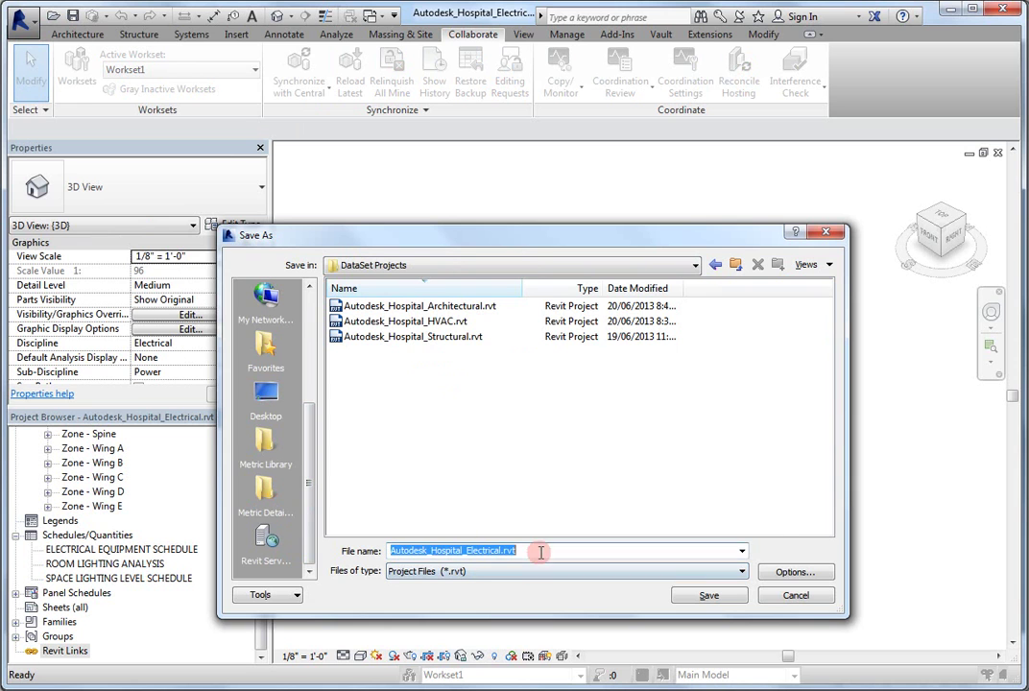
pyautogui.click(794, 573)
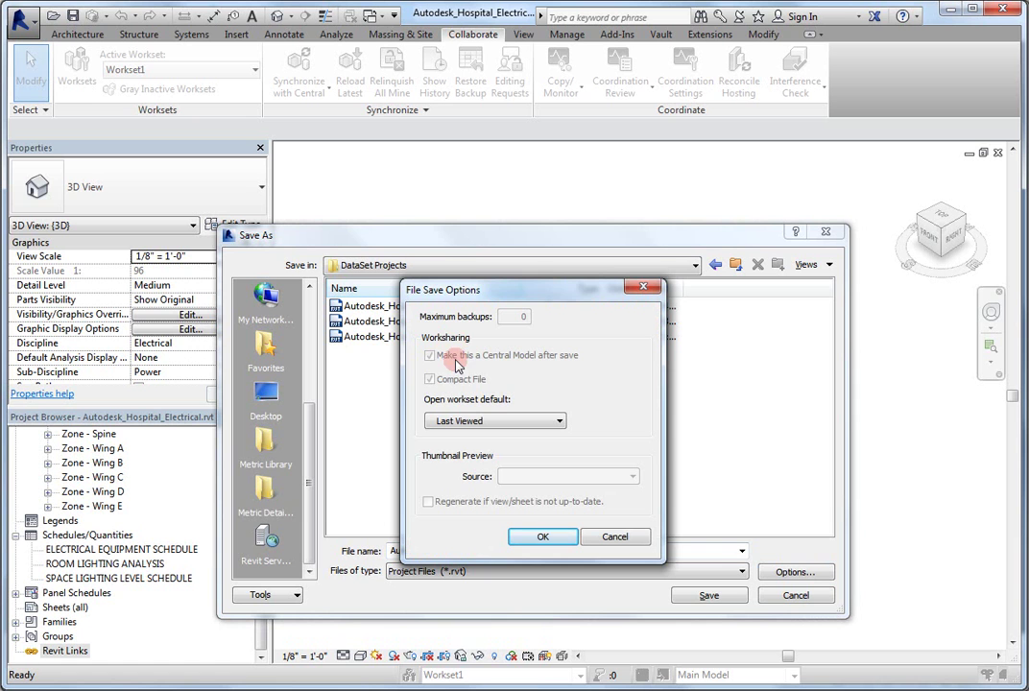
pyautogui.click(543, 537)
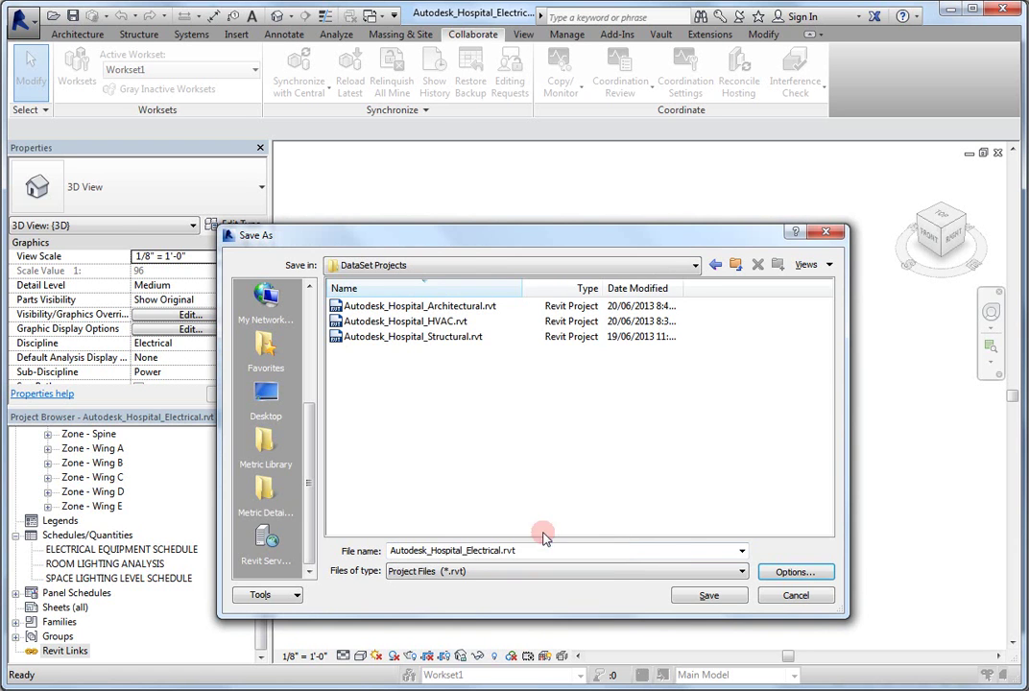
pyautogui.click(710, 596)
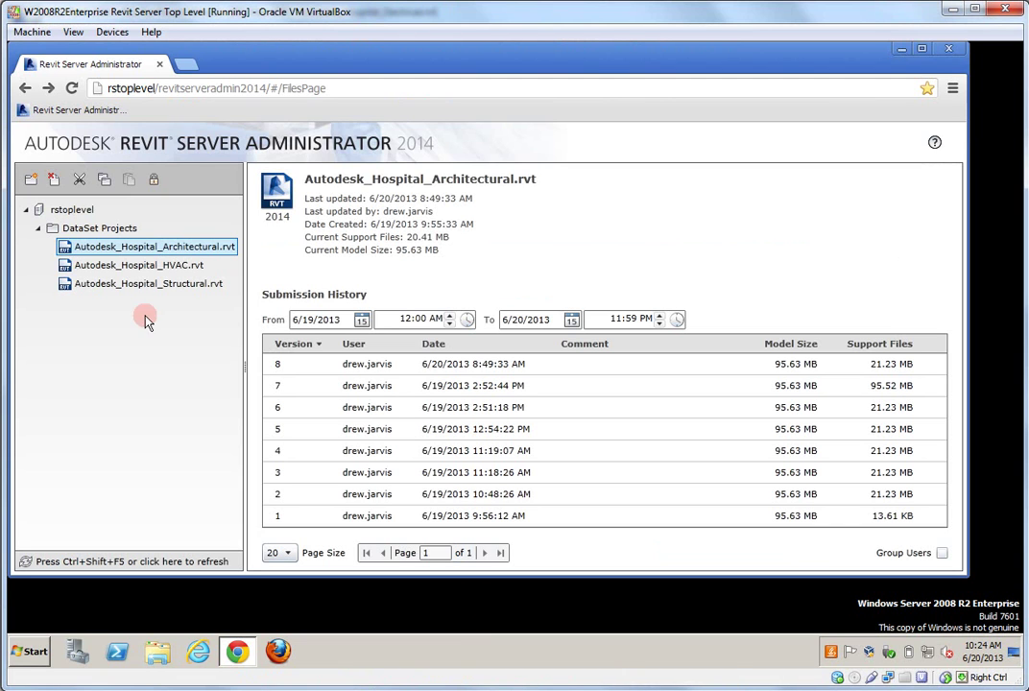
# - Refresh DataSet Projects and view Autodesk_Hospital_Electrical.rvt's version 1 submission (17.78 MB)
pyautogui.rightClick(115, 230)
pyautogui.click(109, 230)
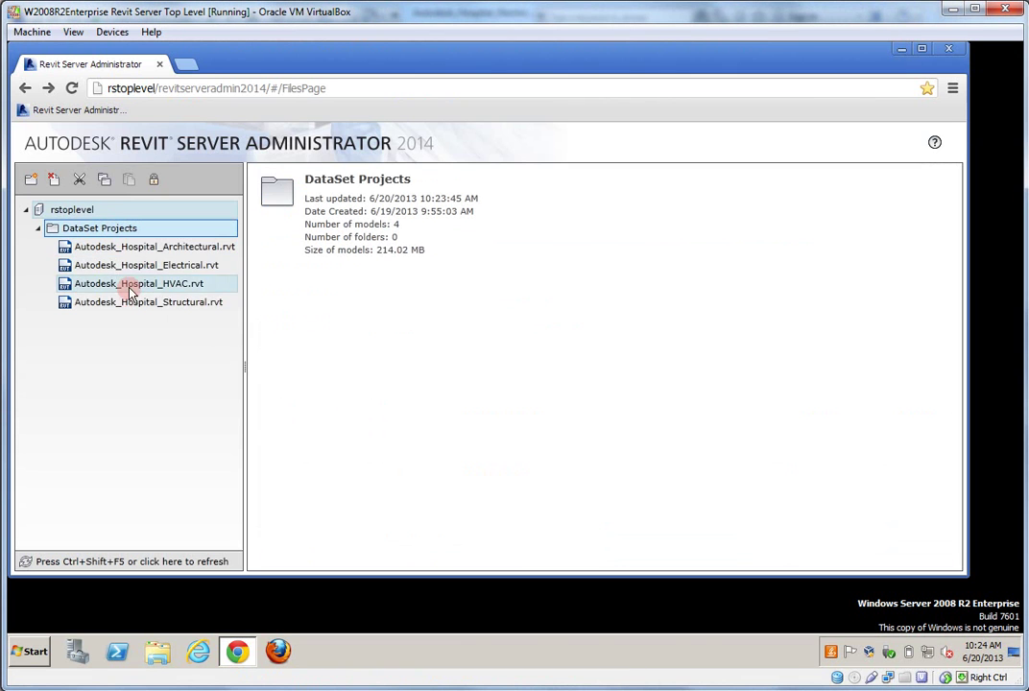
pyautogui.click(139, 267)
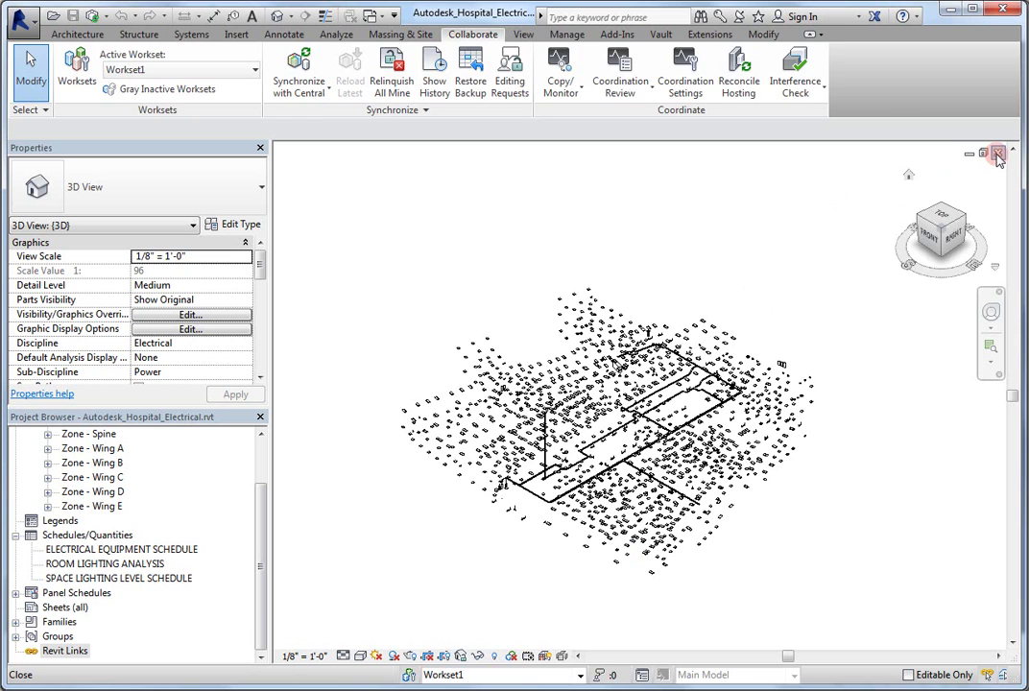
# - Open Vault Options from the Vault tab and show its empty Mapping tab
pyautogui.click(660, 36)
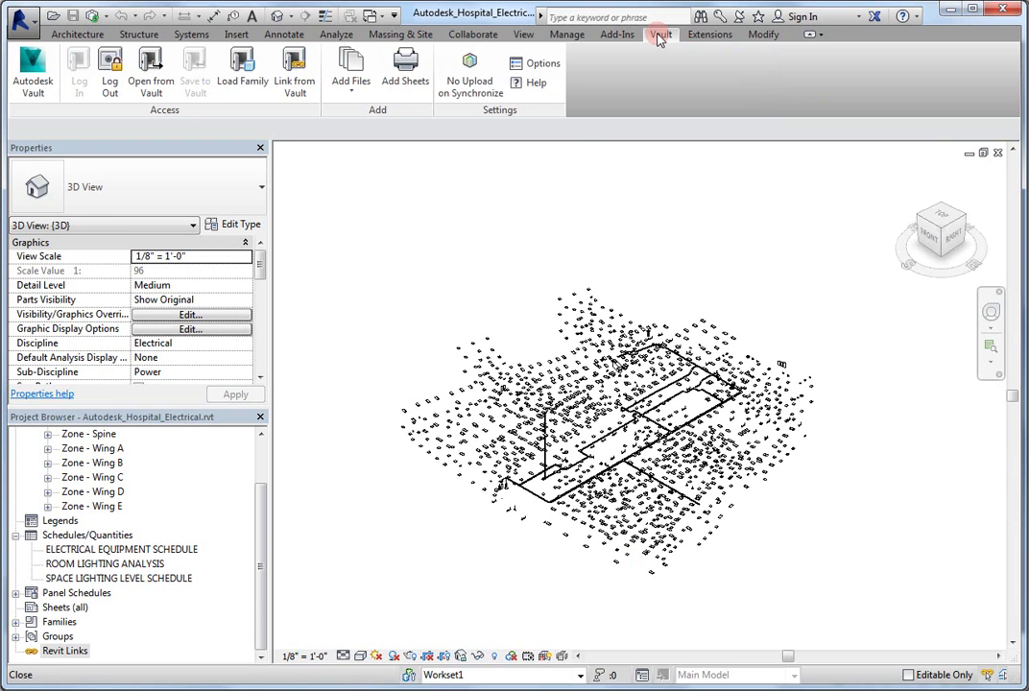
pyautogui.click(540, 64)
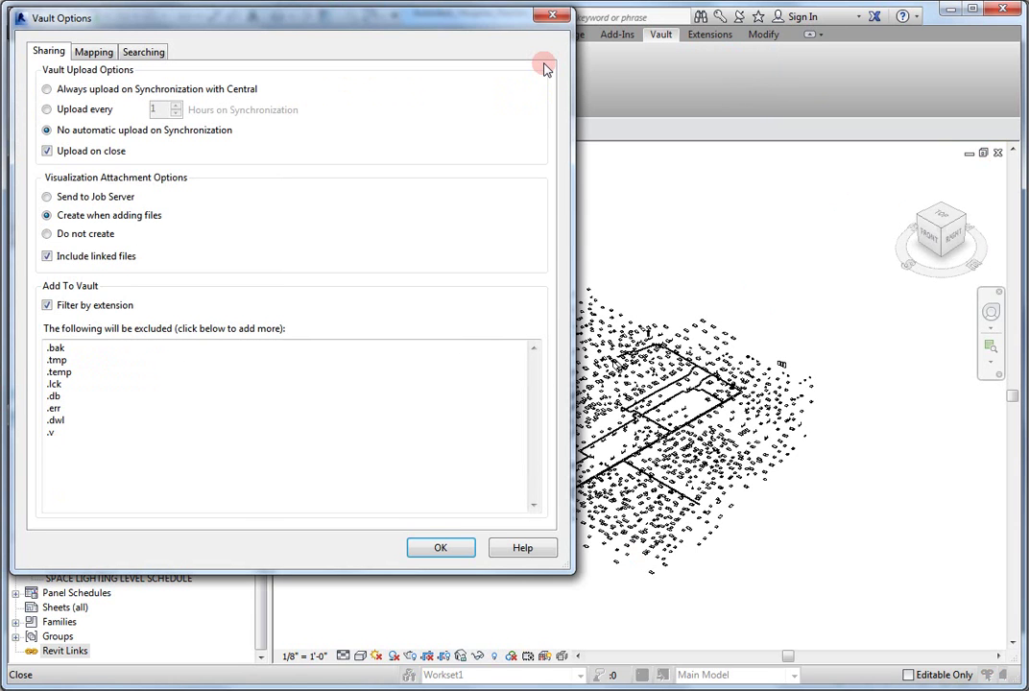
pyautogui.moveTo(488, 19); pyautogui.dragTo(734, 129)
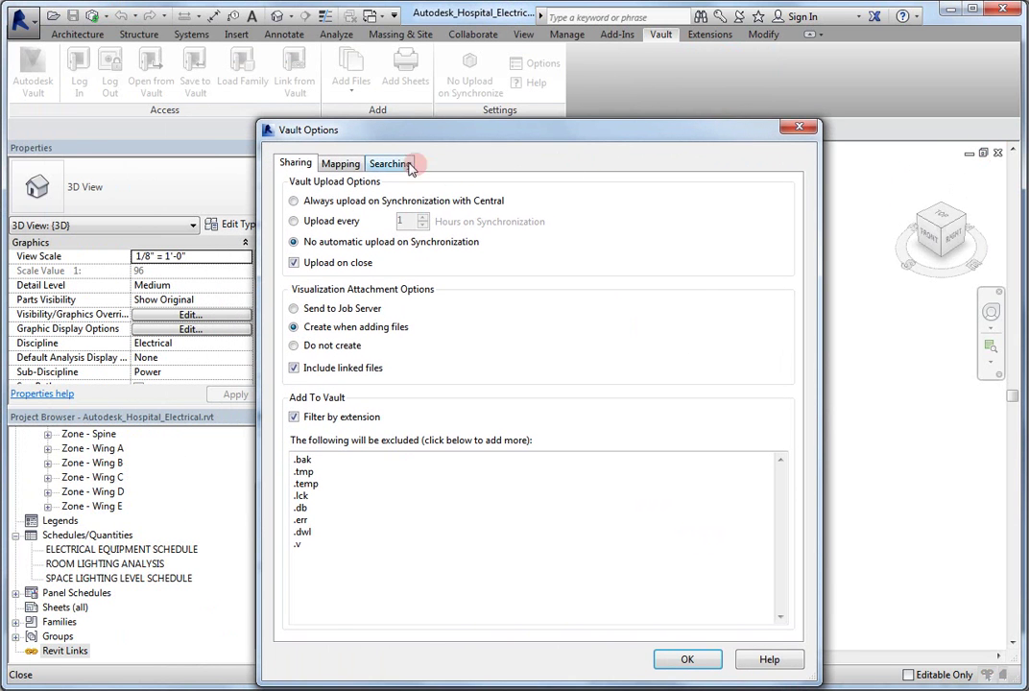
pyautogui.click(340, 164)
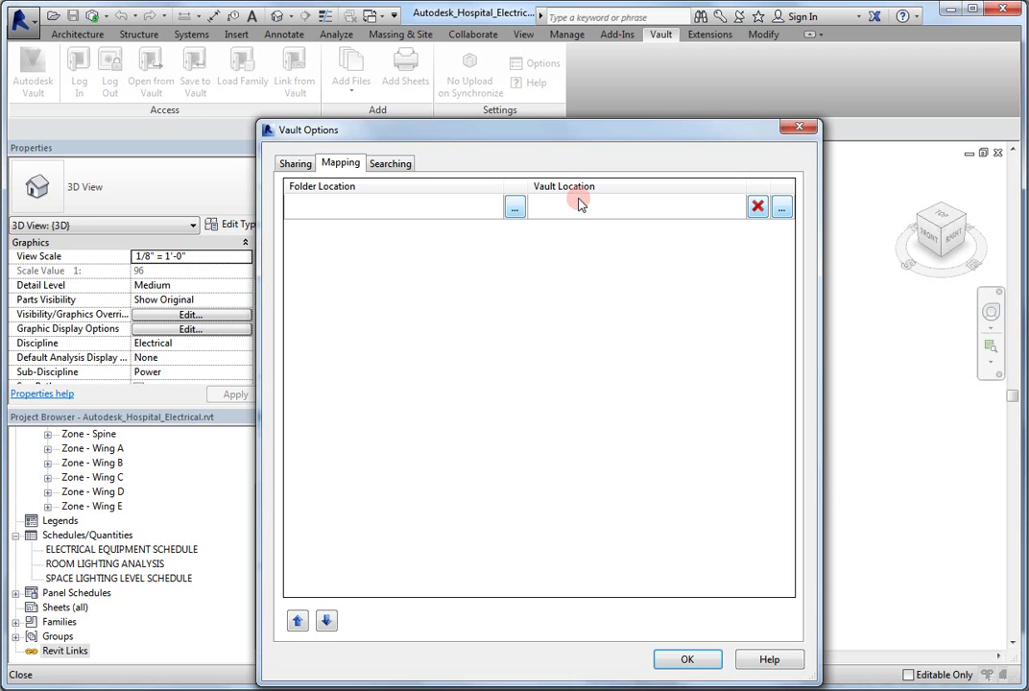
# - Set the mapping's source folder to the Revit Server folder RSTOPLEVEL/DataSet Projects
pyautogui.click(296, 165)
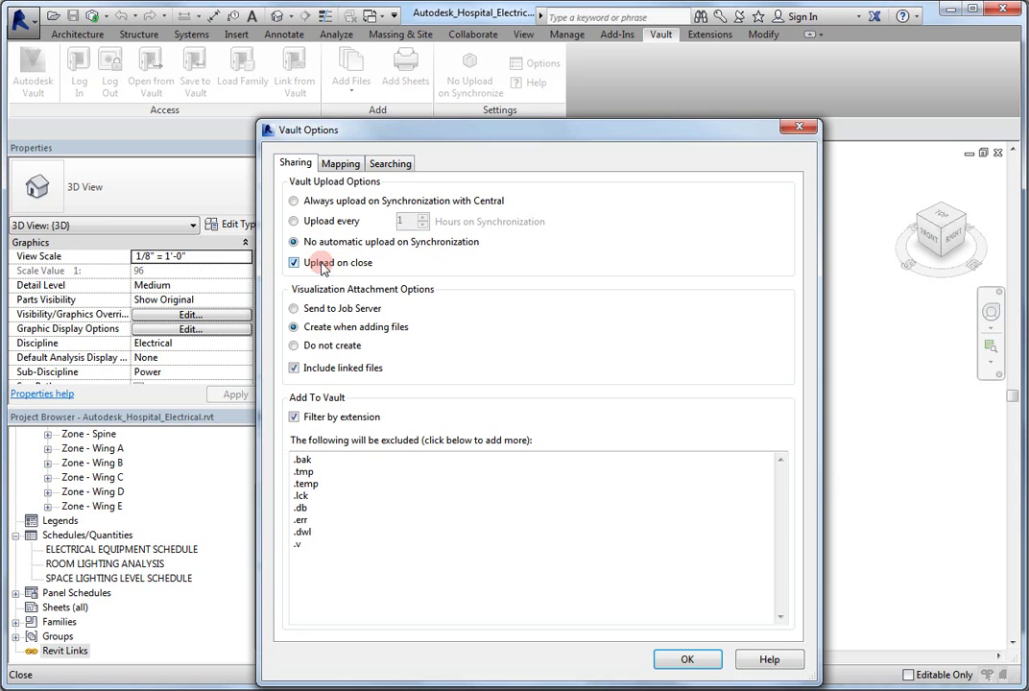
pyautogui.click(340, 164)
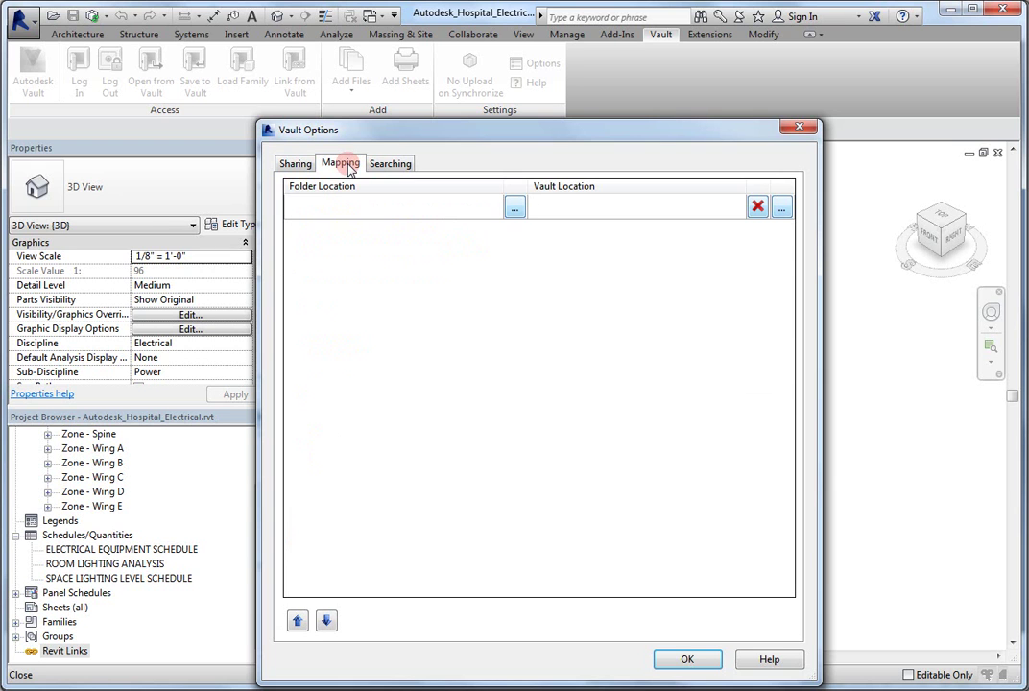
pyautogui.click(515, 207)
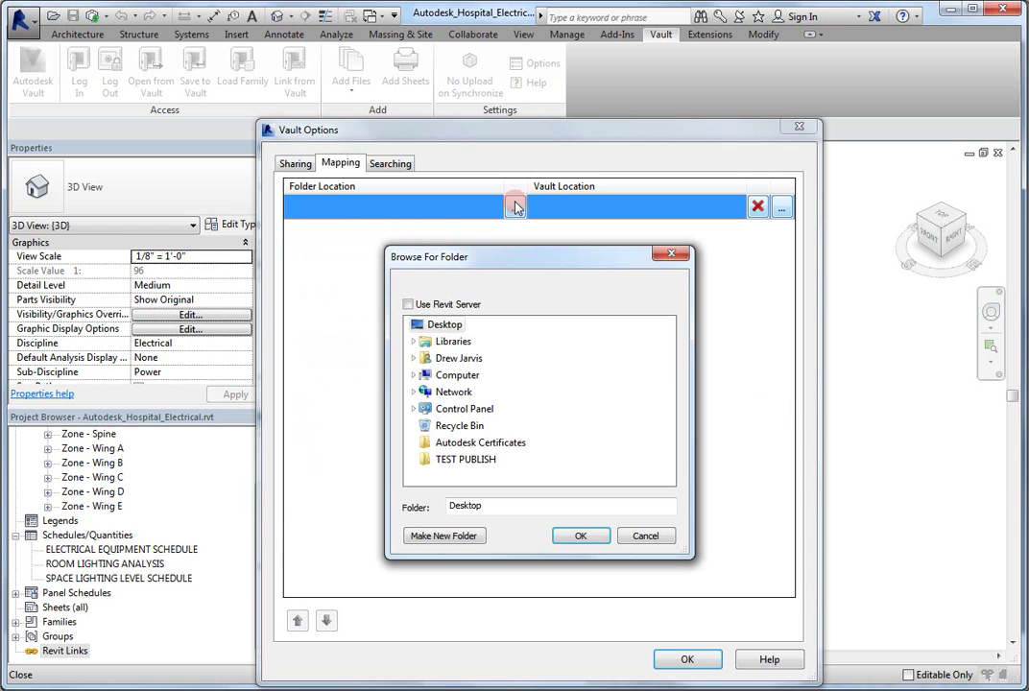
pyautogui.click(408, 304)
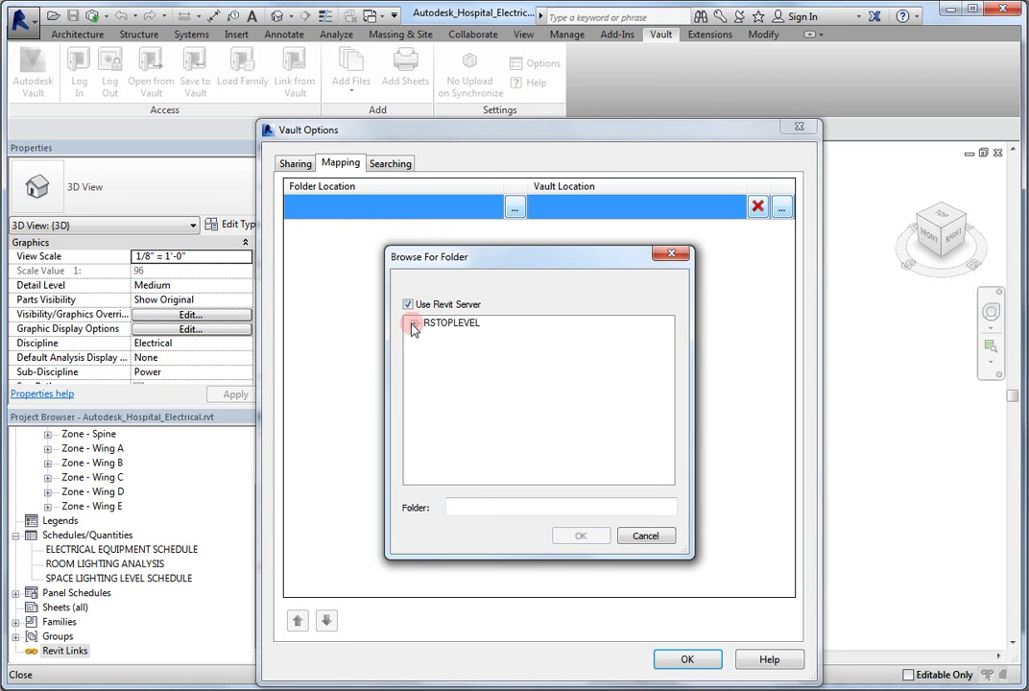
pyautogui.click(411, 323)
pyautogui.click(440, 335)
pyautogui.click(580, 536)
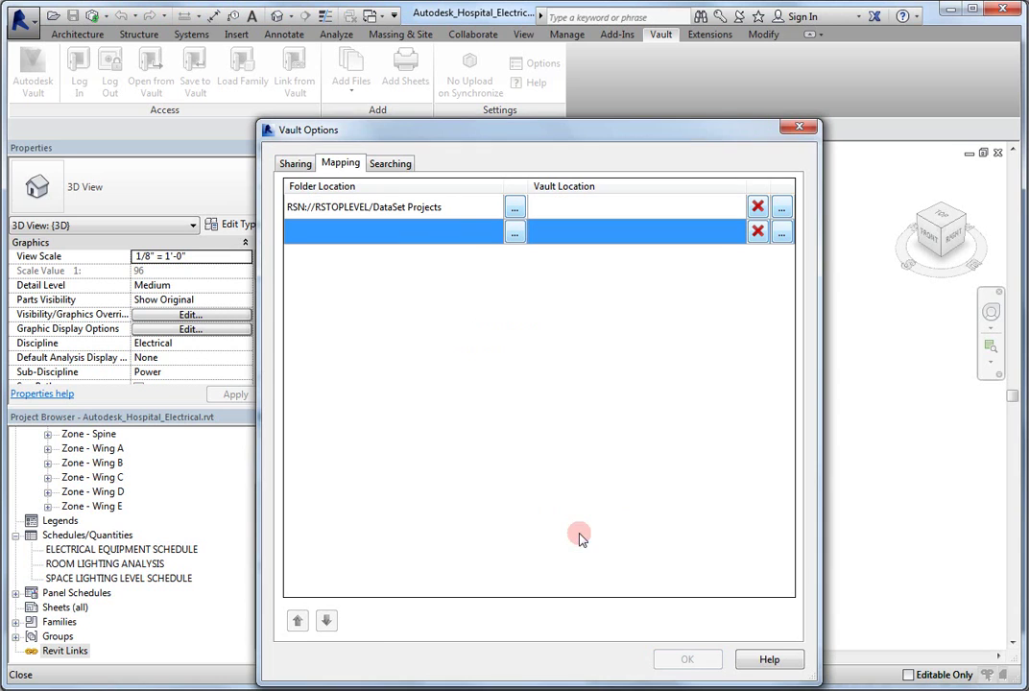
pyautogui.click(339, 228)
# - Create a 2014_DataSet folder under $/Revit Files and use it as the mapped Vault location
pyautogui.click(782, 207)
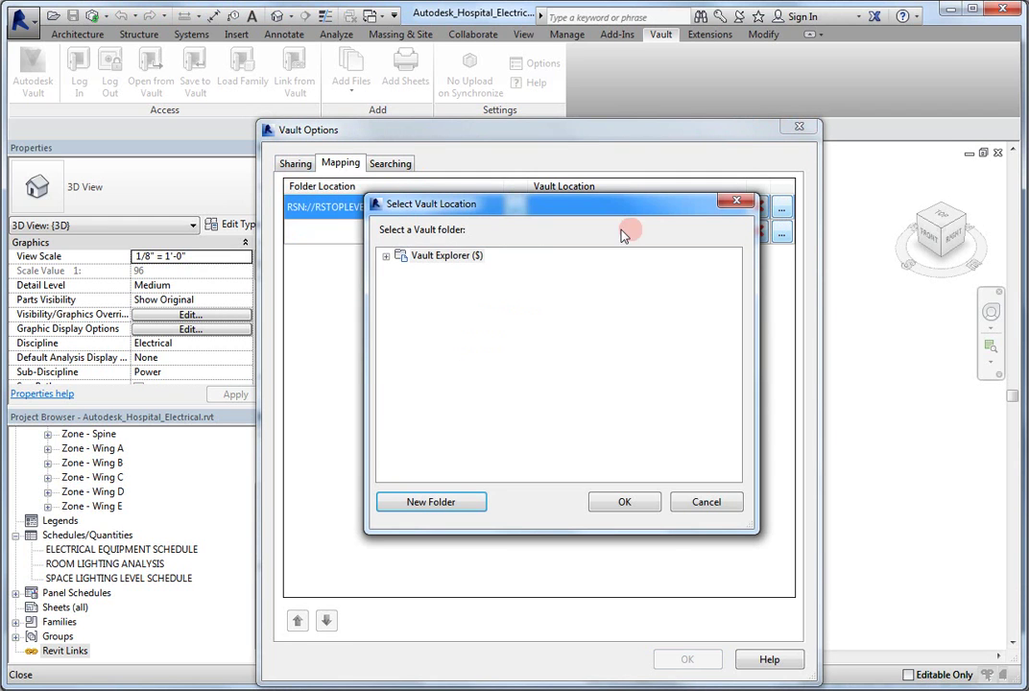
pyautogui.click(384, 256)
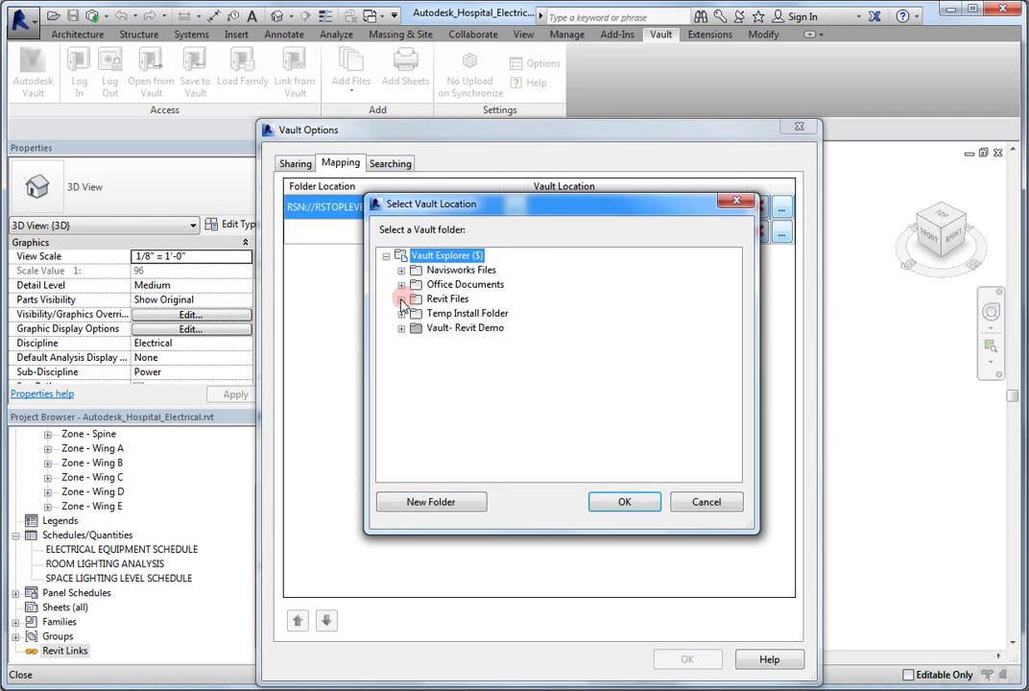
pyautogui.click(401, 300)
pyautogui.click(443, 299)
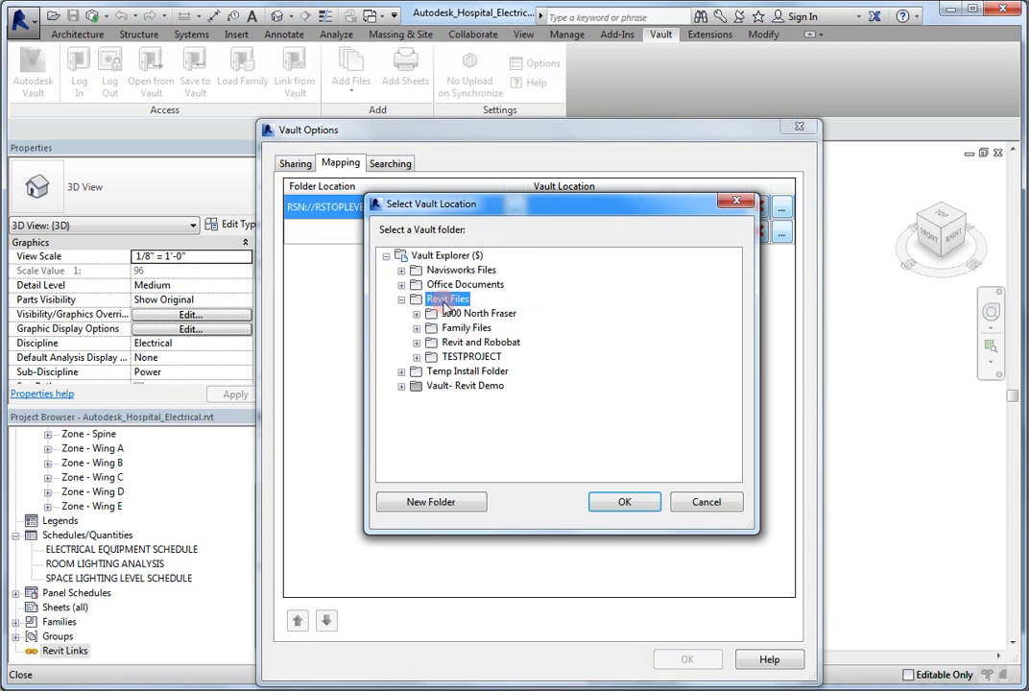
pyautogui.click(451, 508)
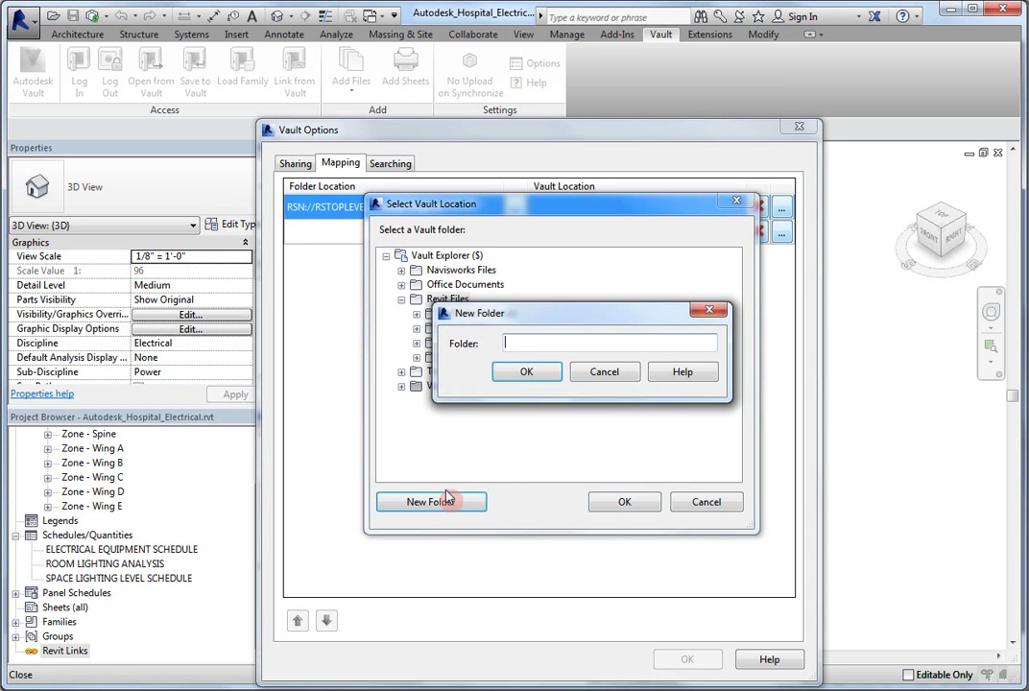
pyautogui.write('2014_DataSet')
pyautogui.click(527, 372)
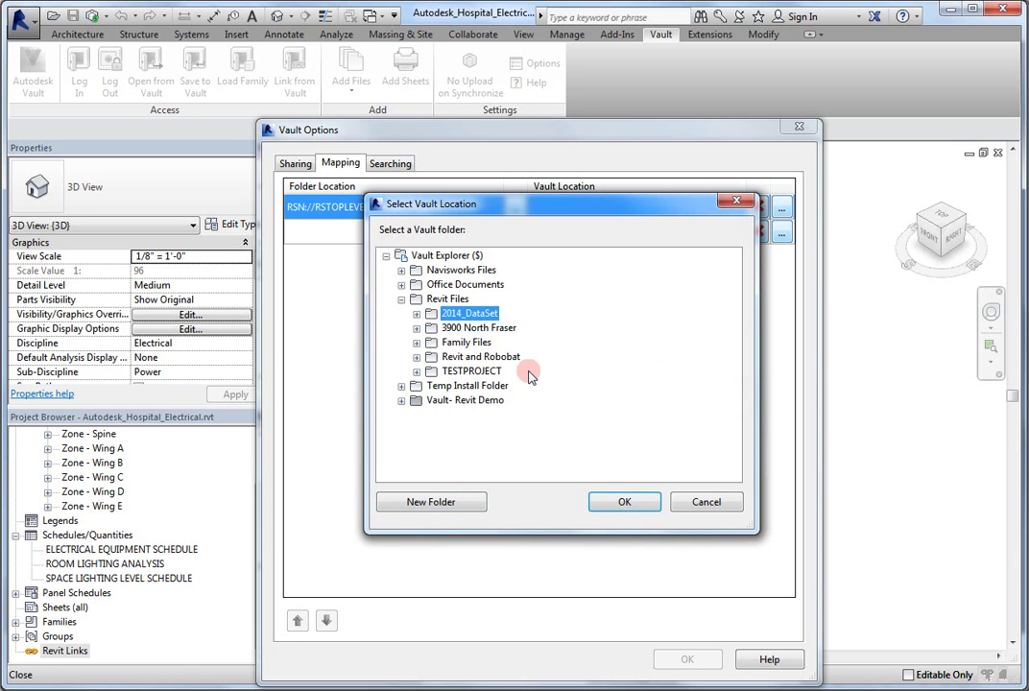
pyautogui.click(618, 504)
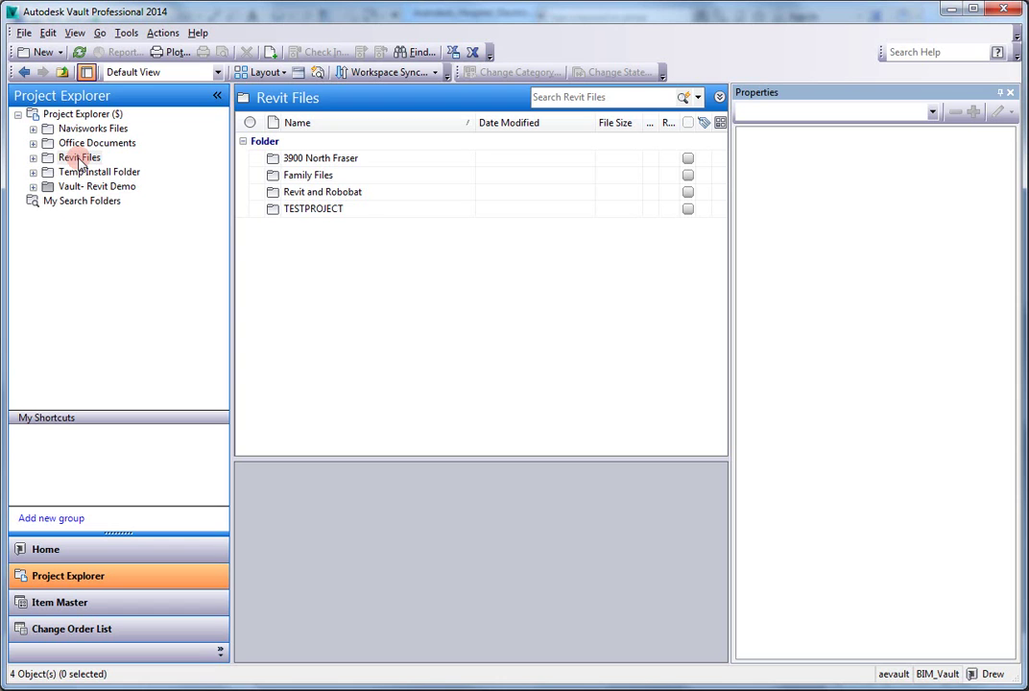
pyautogui.click(79, 52)
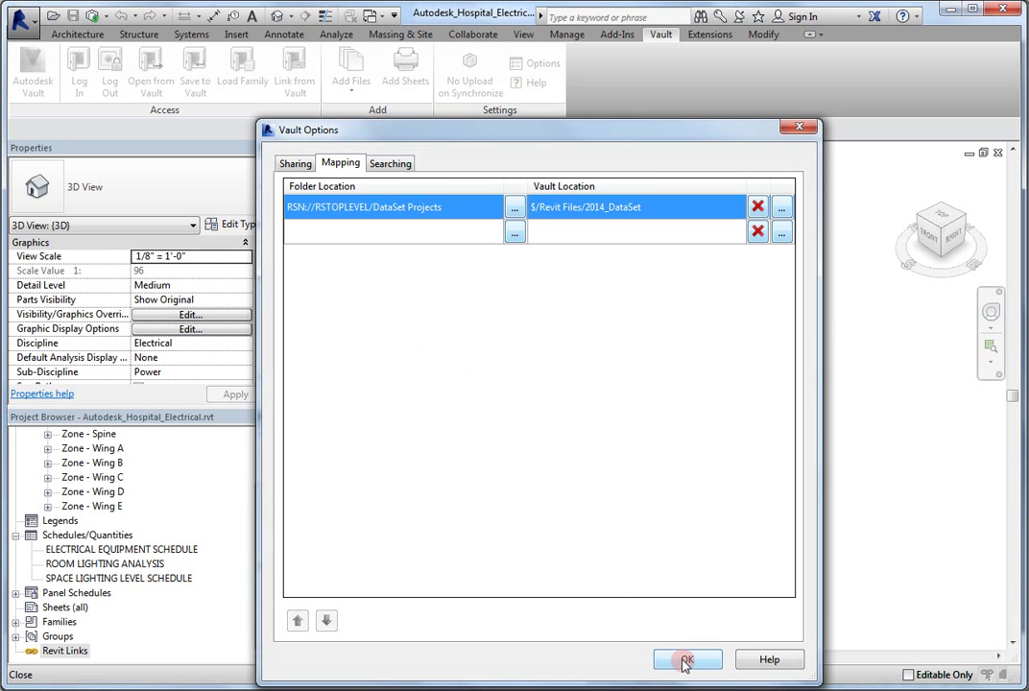
# - Apply the mapping and keep No Upload on synchronize with Upload on close enabled
pyautogui.click(684, 660)
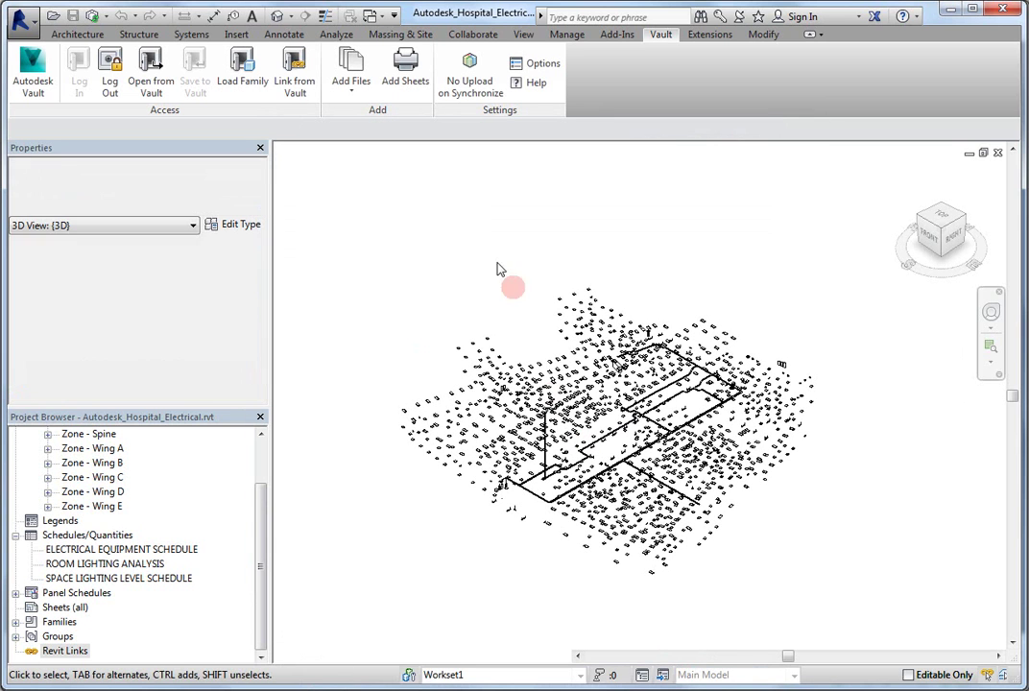
pyautogui.click(484, 84)
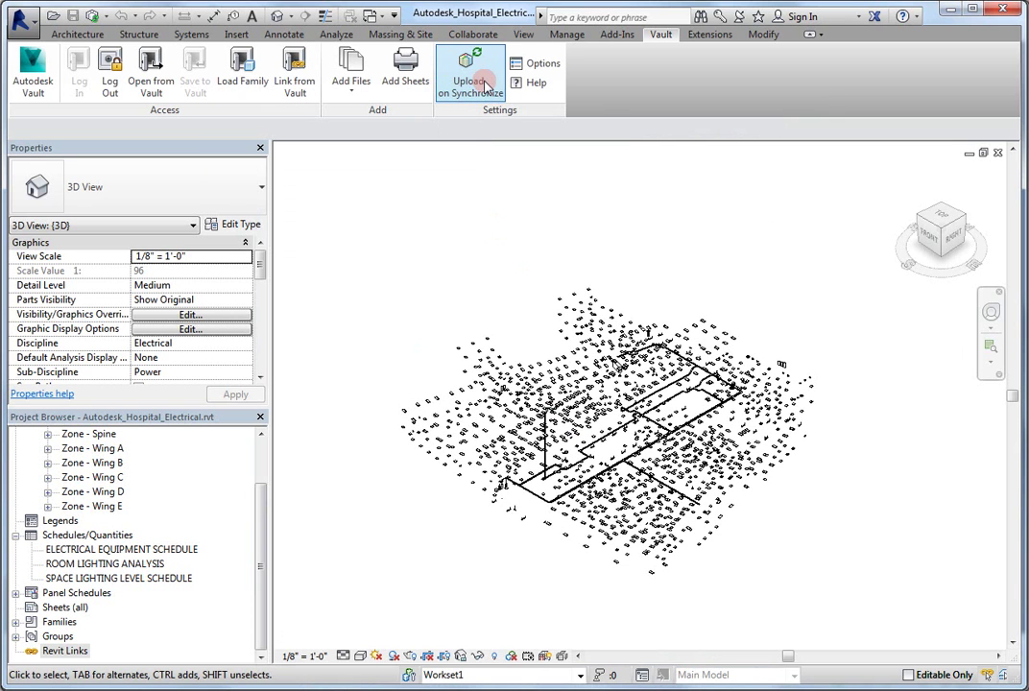
pyautogui.click(479, 84)
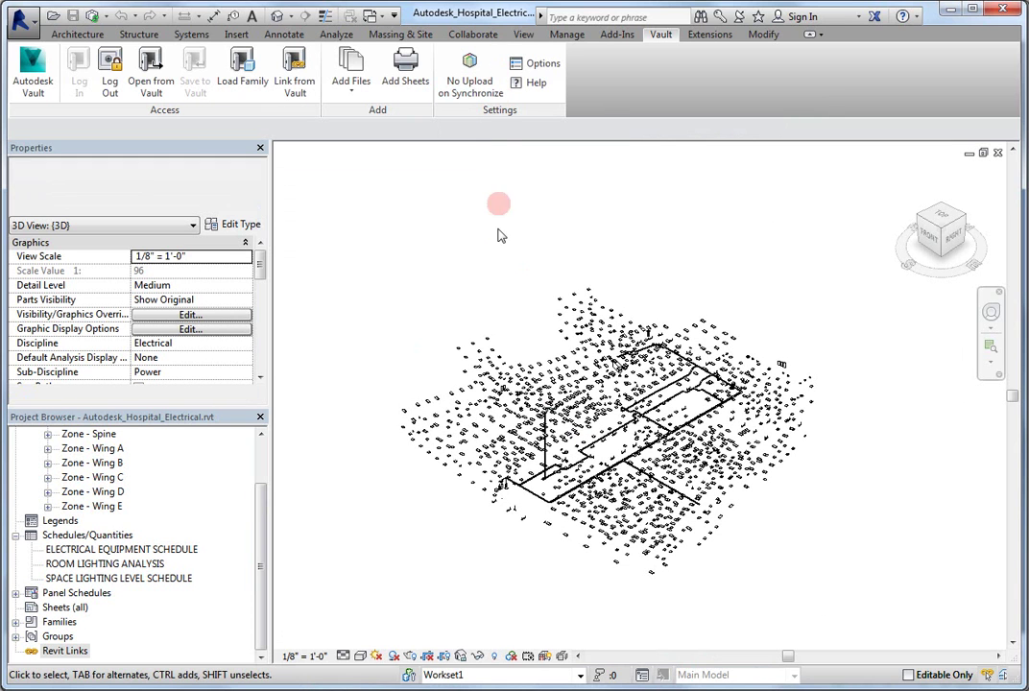
pyautogui.click(536, 64)
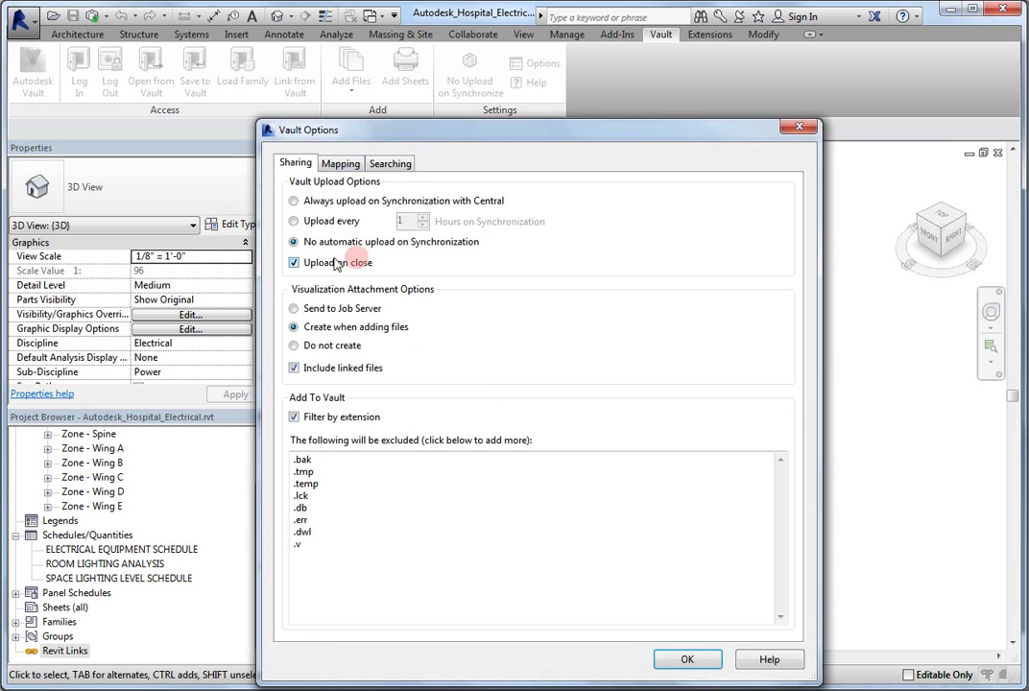
pyautogui.click(294, 262)
pyautogui.click(684, 661)
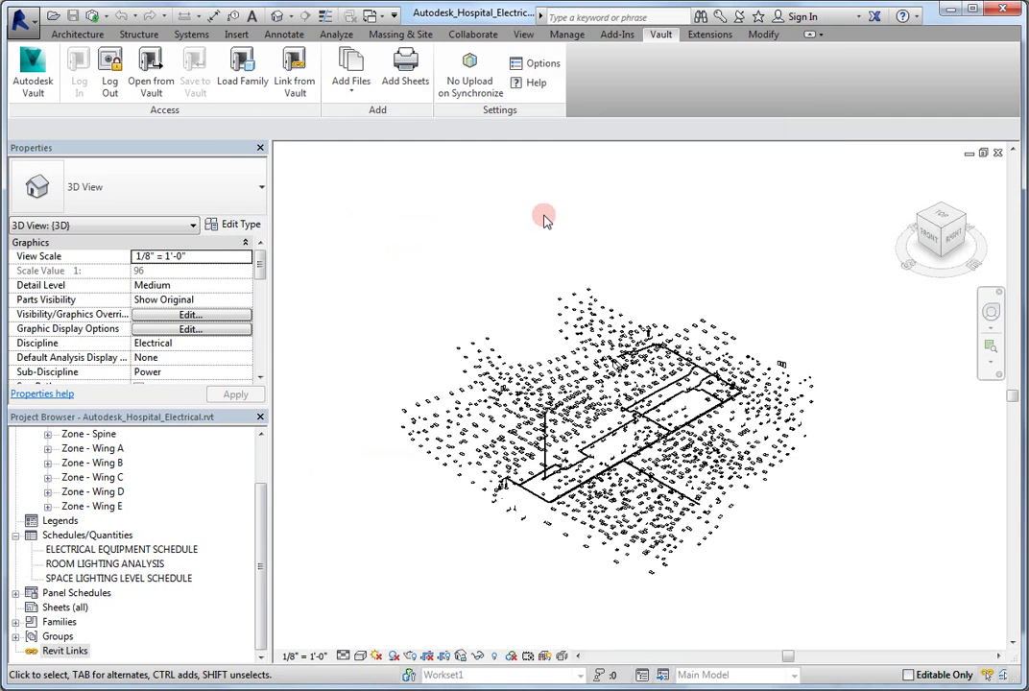
# - Synchronize the Electrical model with central, relinquishing User-created Worksets
pyautogui.click(473, 34)
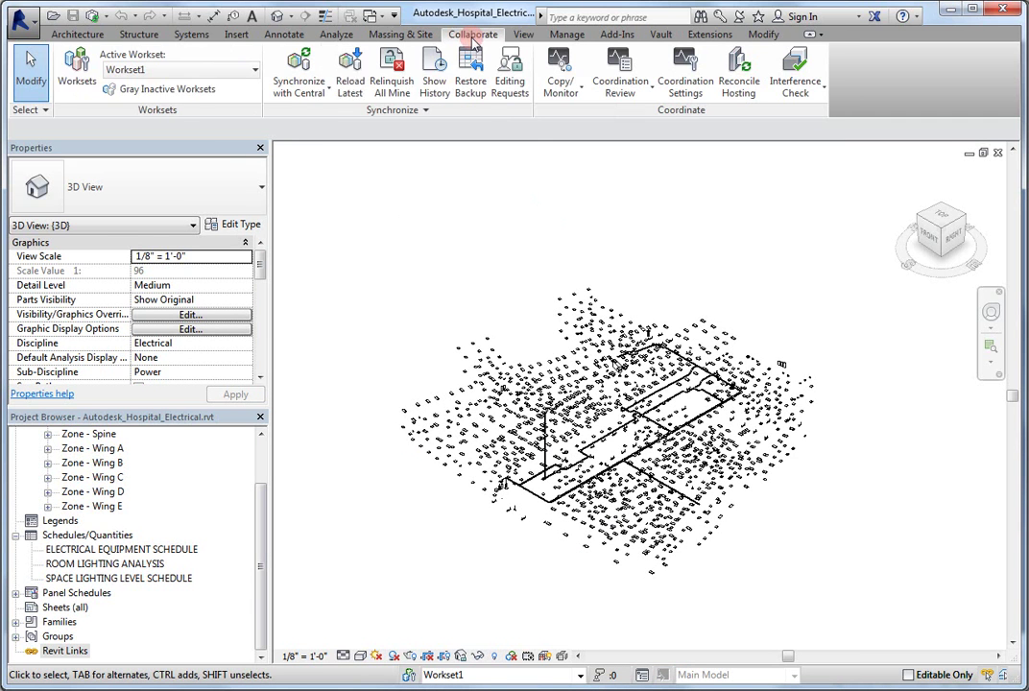
pyautogui.click(83, 76)
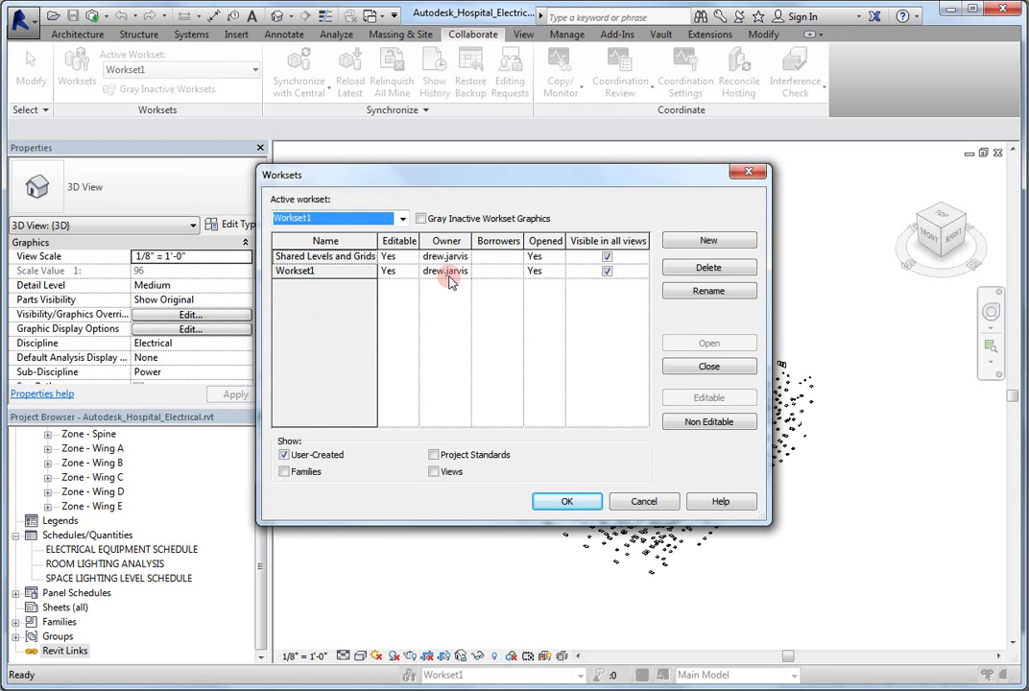
pyautogui.click(580, 504)
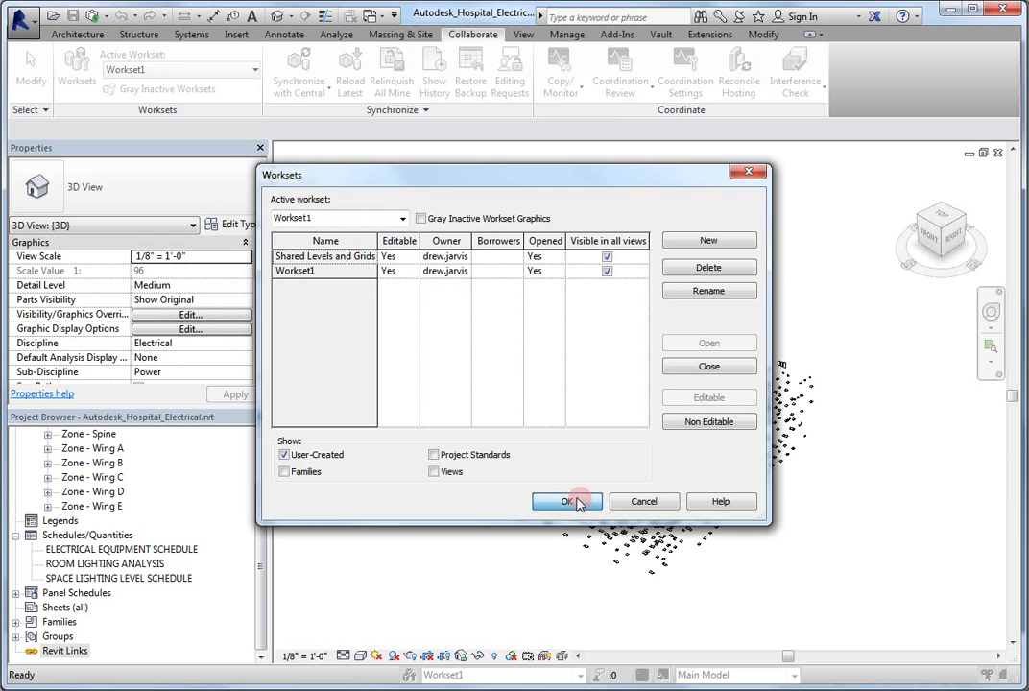
pyautogui.click(90, 17)
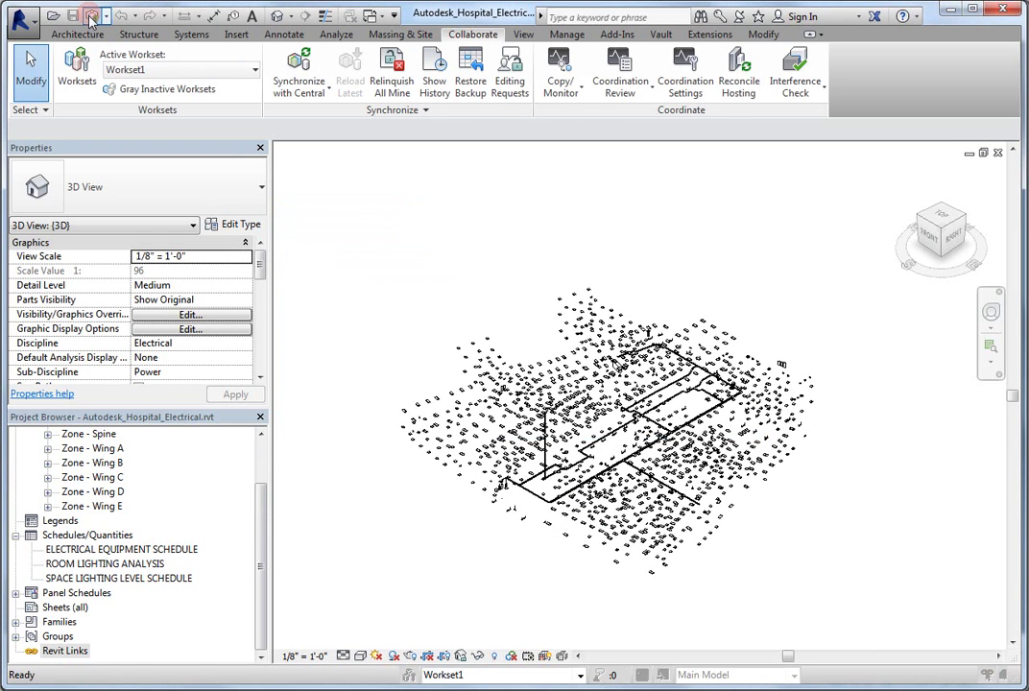
pyautogui.click(526, 346)
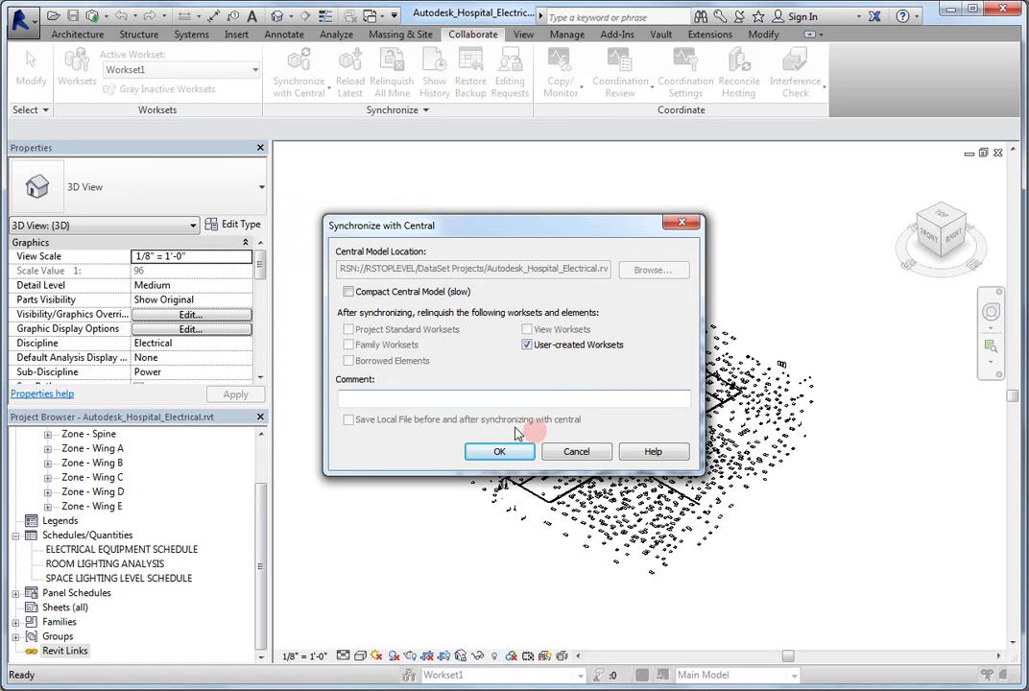
pyautogui.click(496, 451)
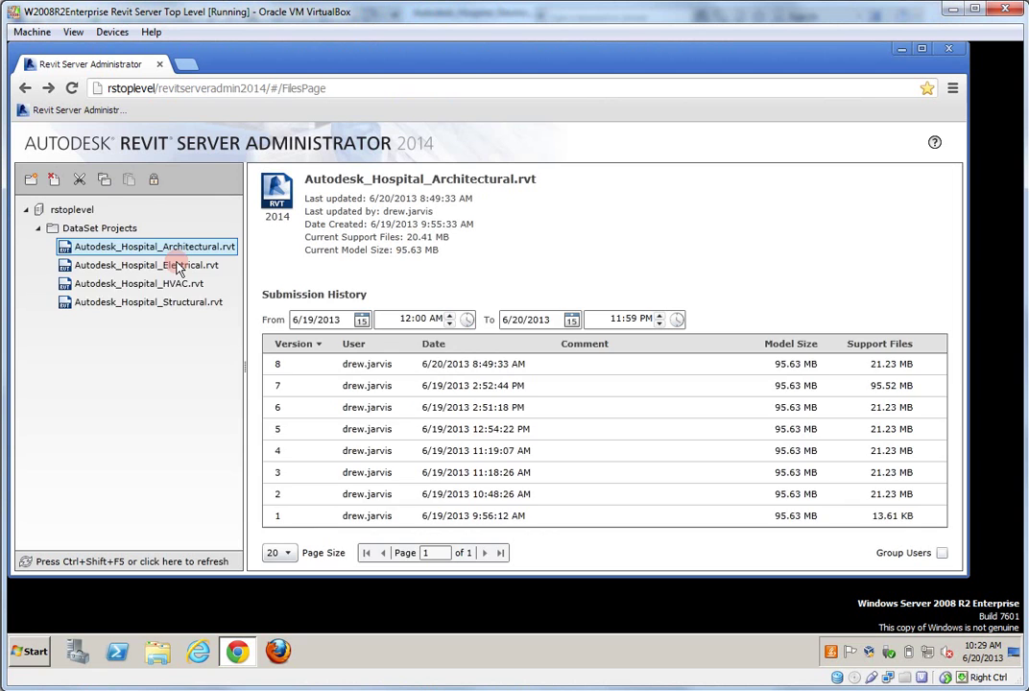
# - Check the Electrical model's submission history on the server for the new version
pyautogui.click(177, 267)
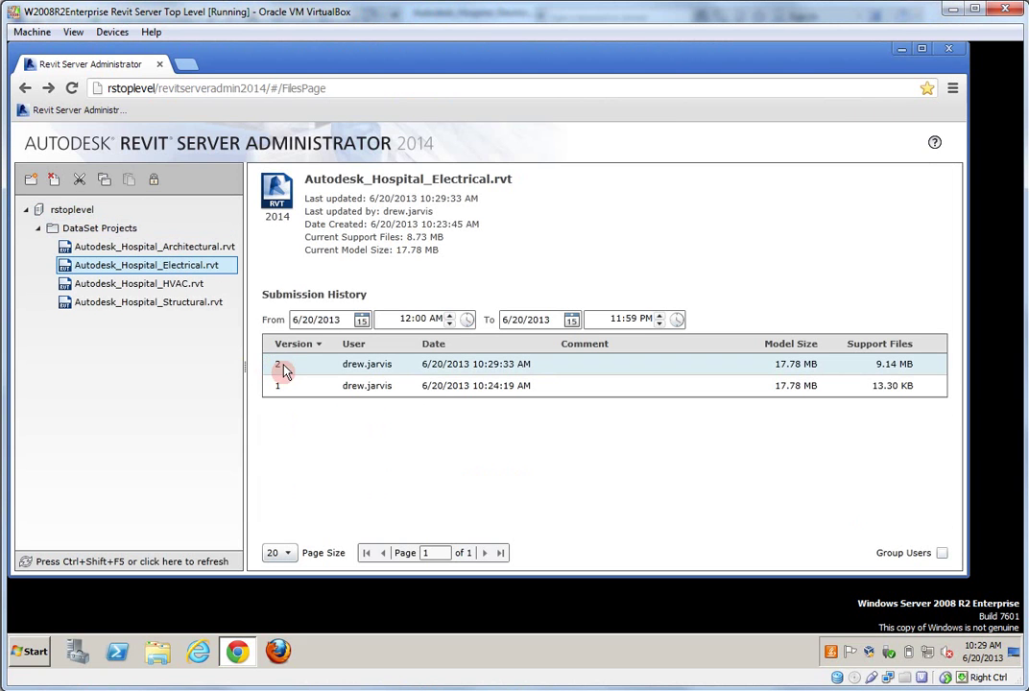
pyautogui.click(286, 385)
pyautogui.click(492, 387)
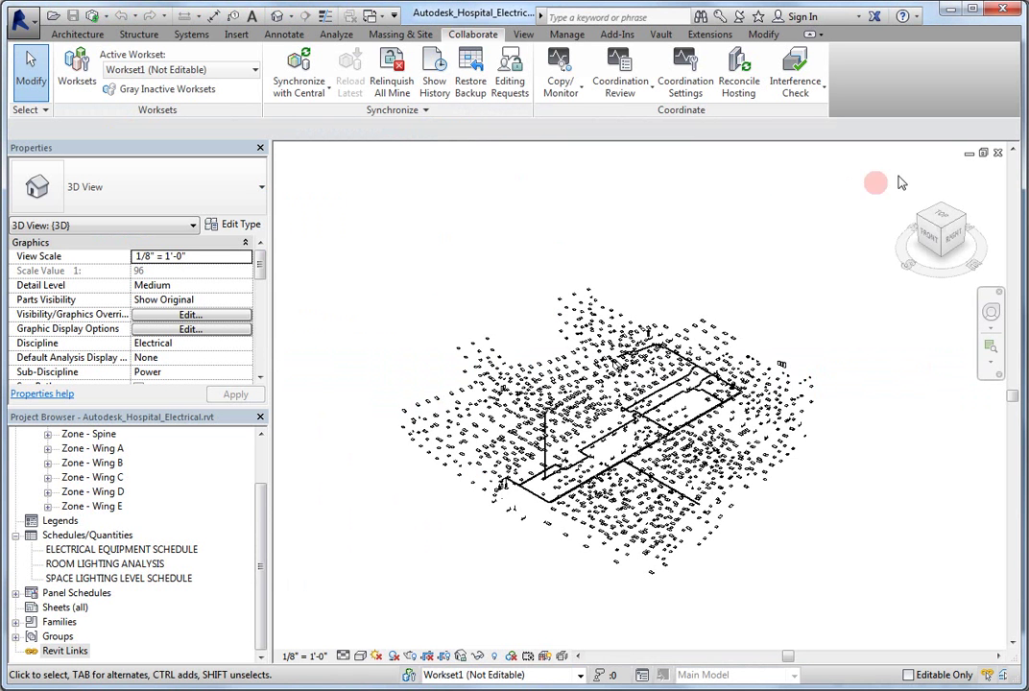
# - Close the Electrical project so it saves to Vault, then bring Vault Professional forward
pyautogui.click(998, 153)
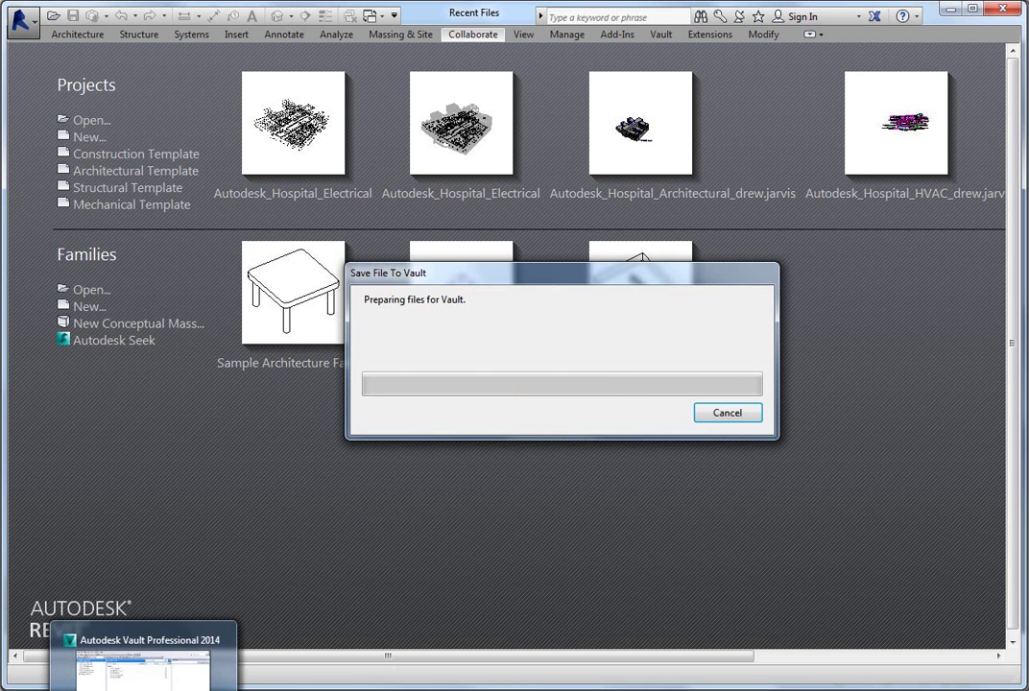
pyautogui.click(144, 672)
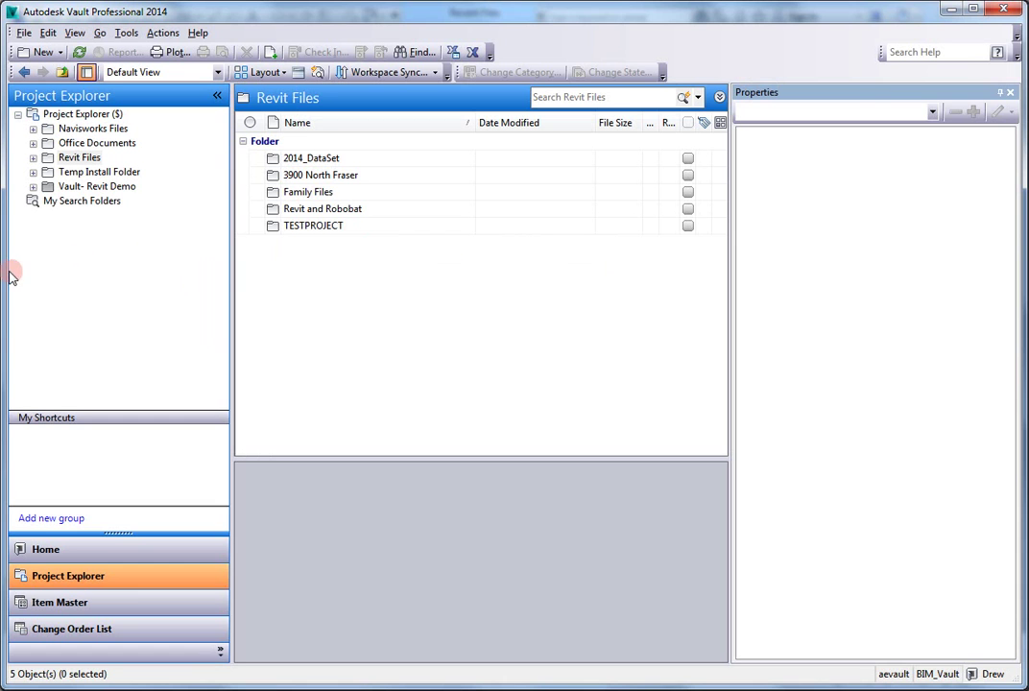
# - Narrow Vault beside Revit's start screen and hide Properties so Revit Files shows 2014_DataSet
pyautogui.moveTo(5, 272); pyautogui.dragTo(347, 278)
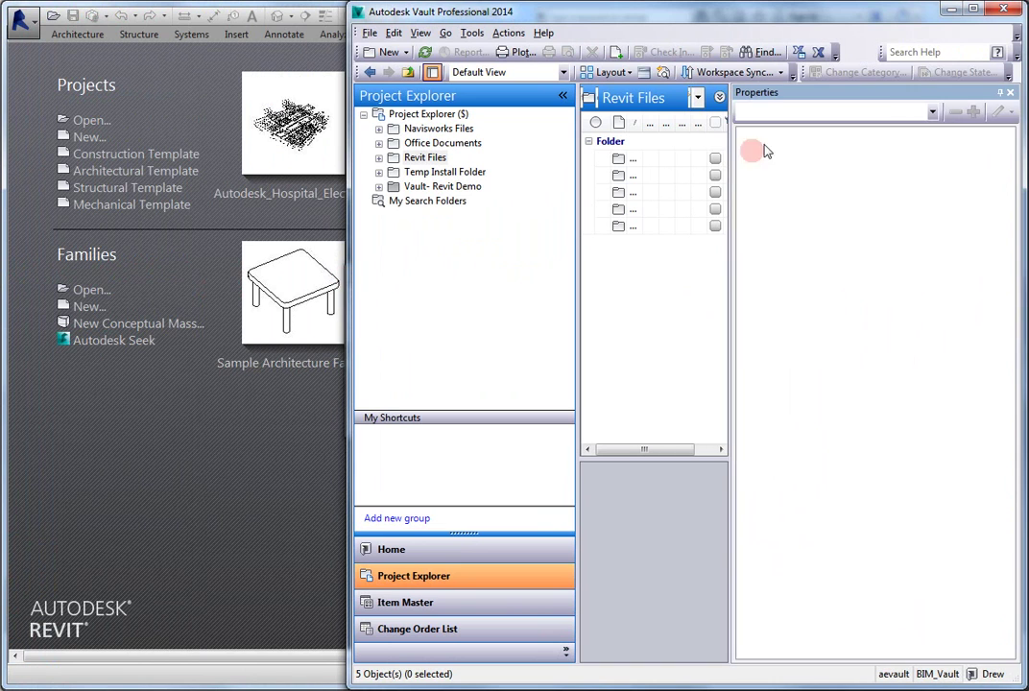
pyautogui.click(1010, 92)
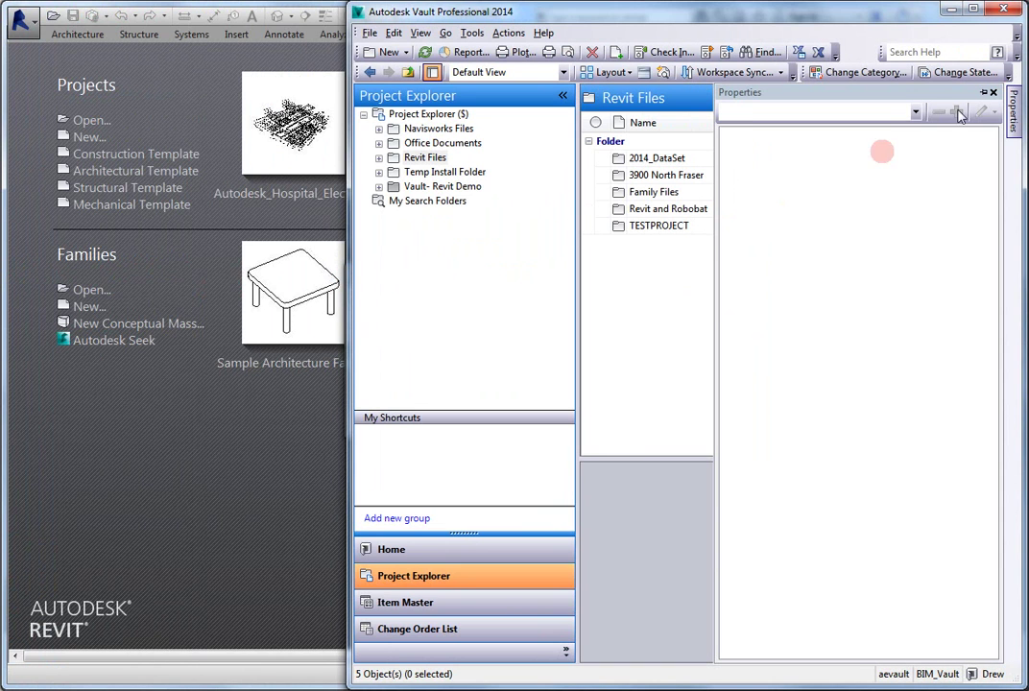
pyautogui.click(991, 92)
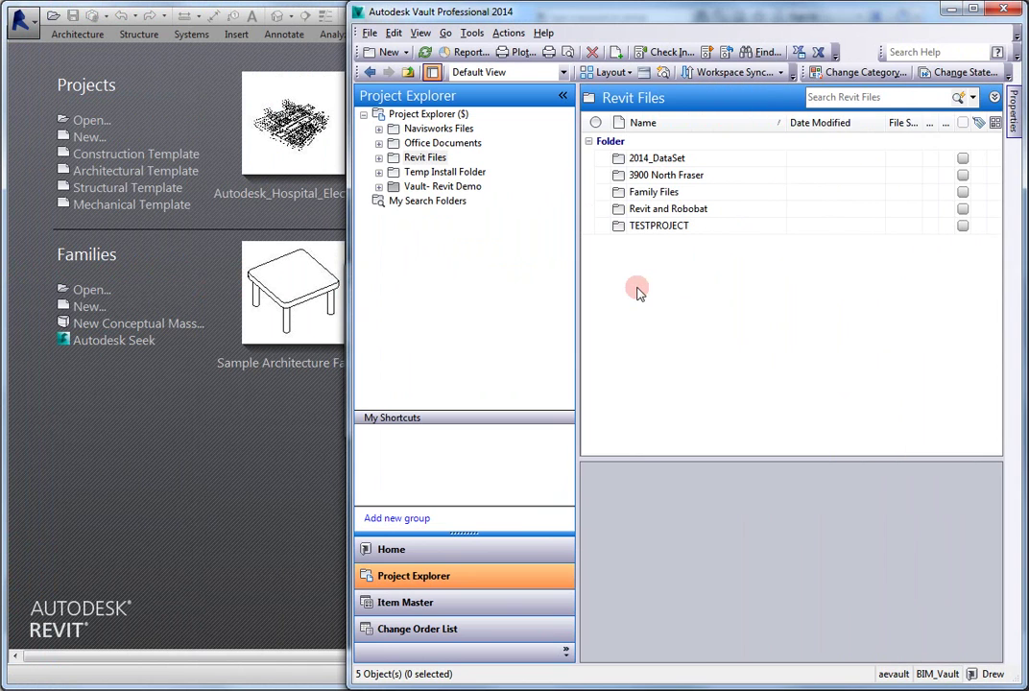
pyautogui.click(309, 382)
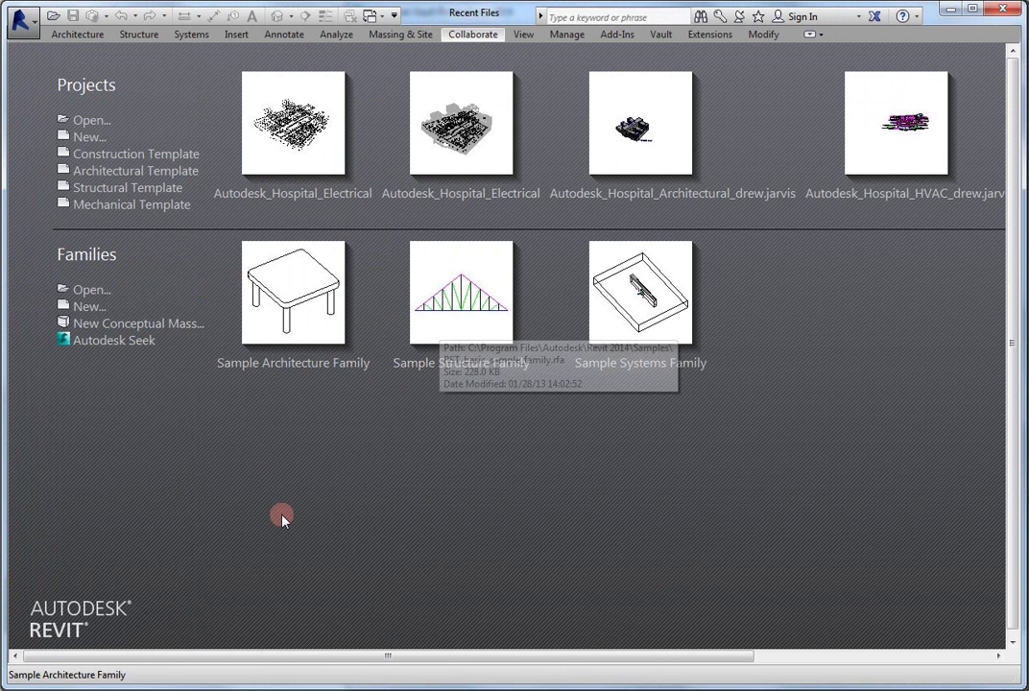
pyautogui.hotkey('alt', 'Tab')
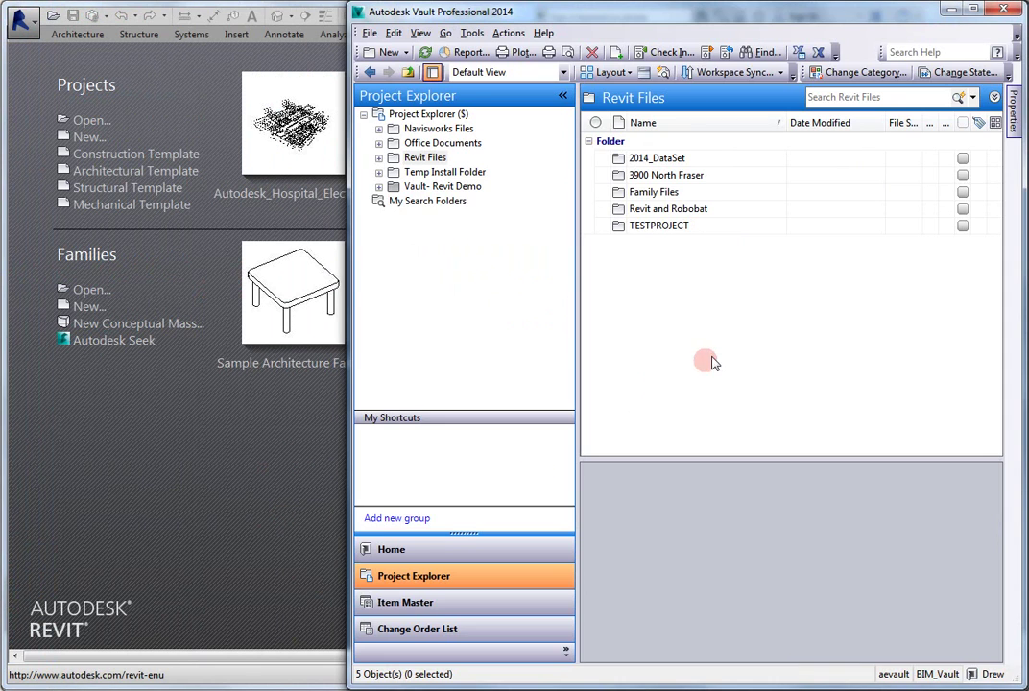
# - In Vault, show the 2014_DataSet folder listing the uploaded Autodesk_Hospital_Electrical.rvt file
pyautogui.click(666, 159)
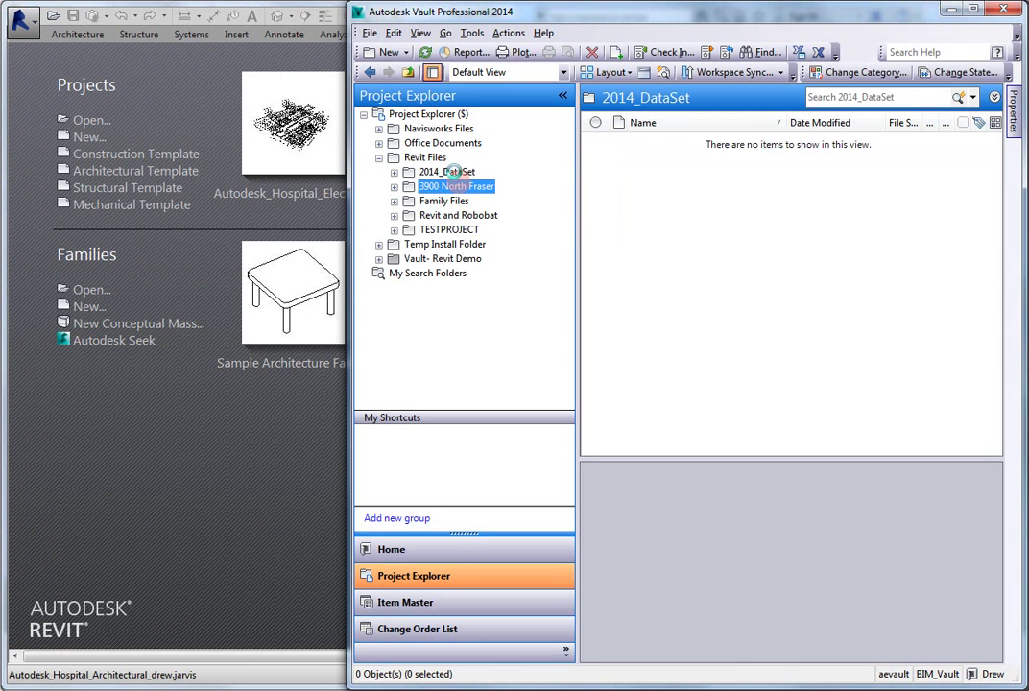
pyautogui.click(454, 186)
pyautogui.click(447, 172)
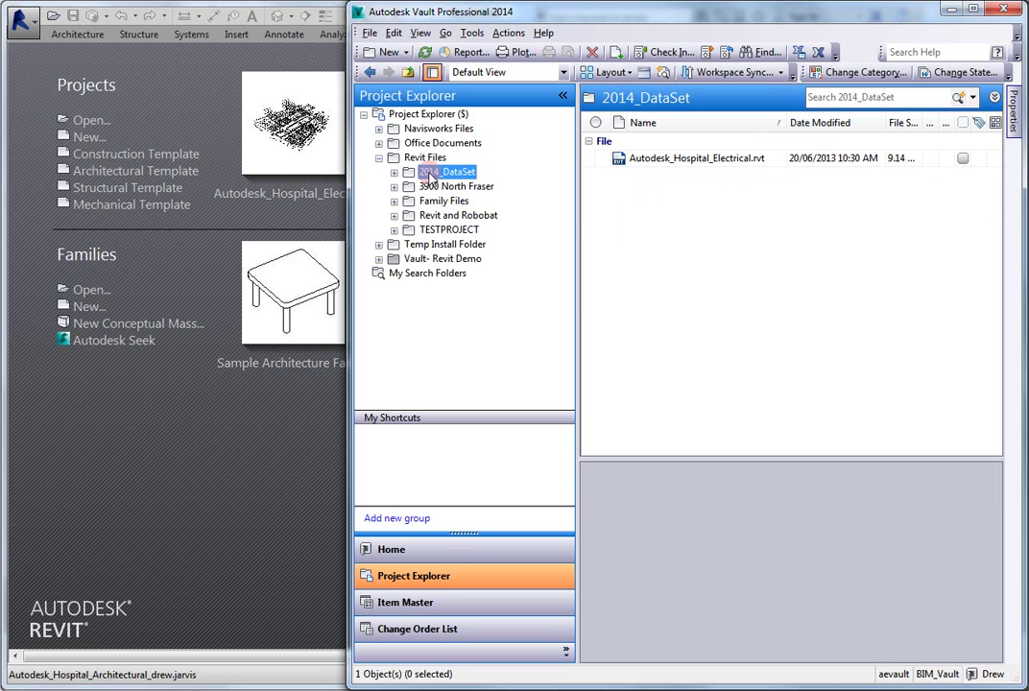
pyautogui.click(476, 174)
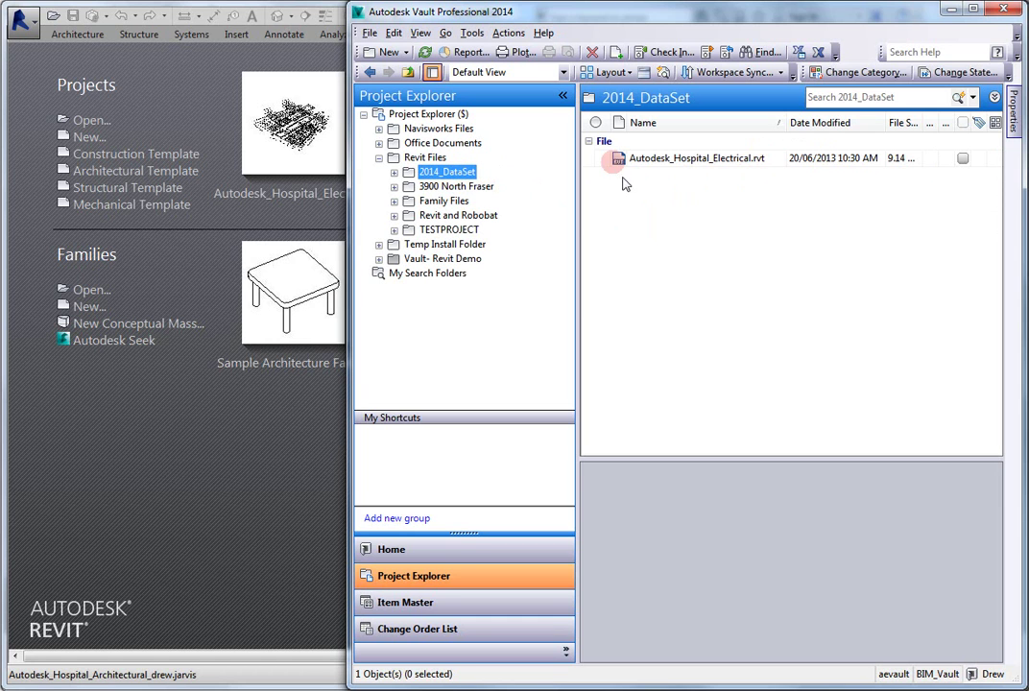